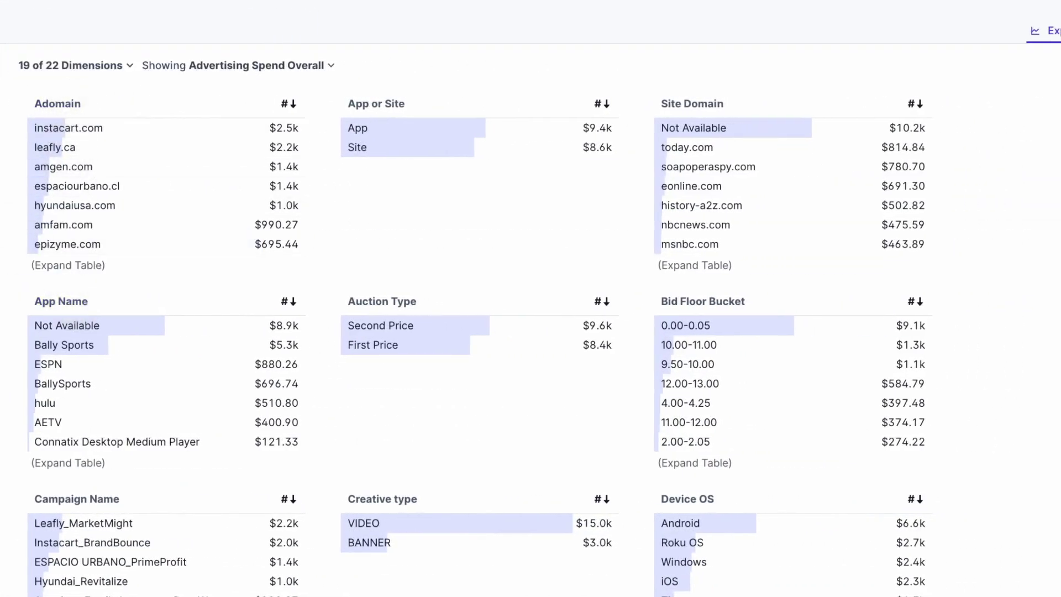
Browse the time-range, dashboard and share menus, then load the 'L24 without compare' bookmark.
{"action": "left_click", "coordinate": [243, 59]}
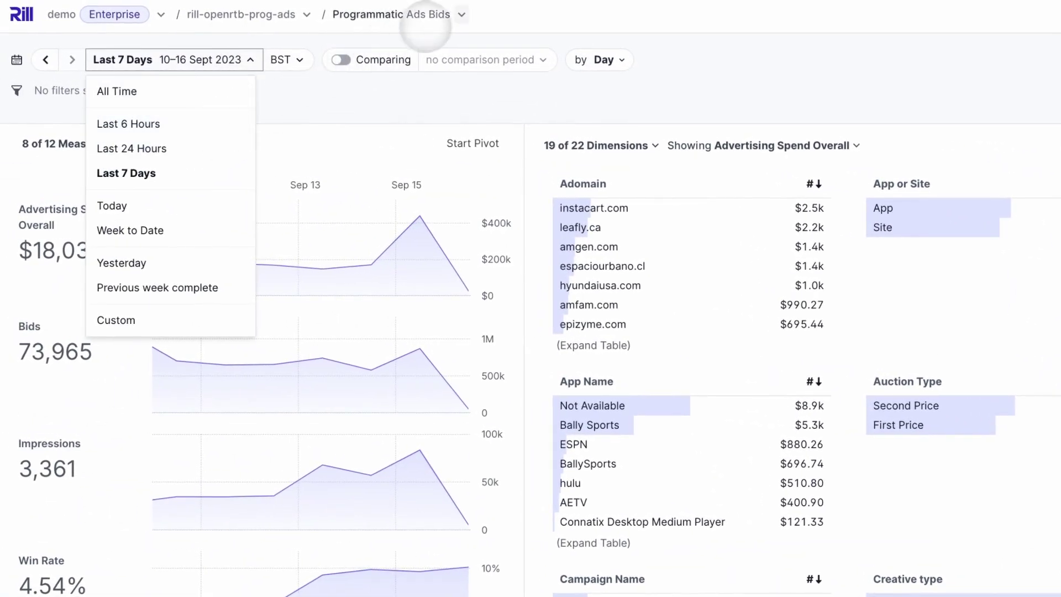
{"action": "left_click", "coordinate": [462, 16]}
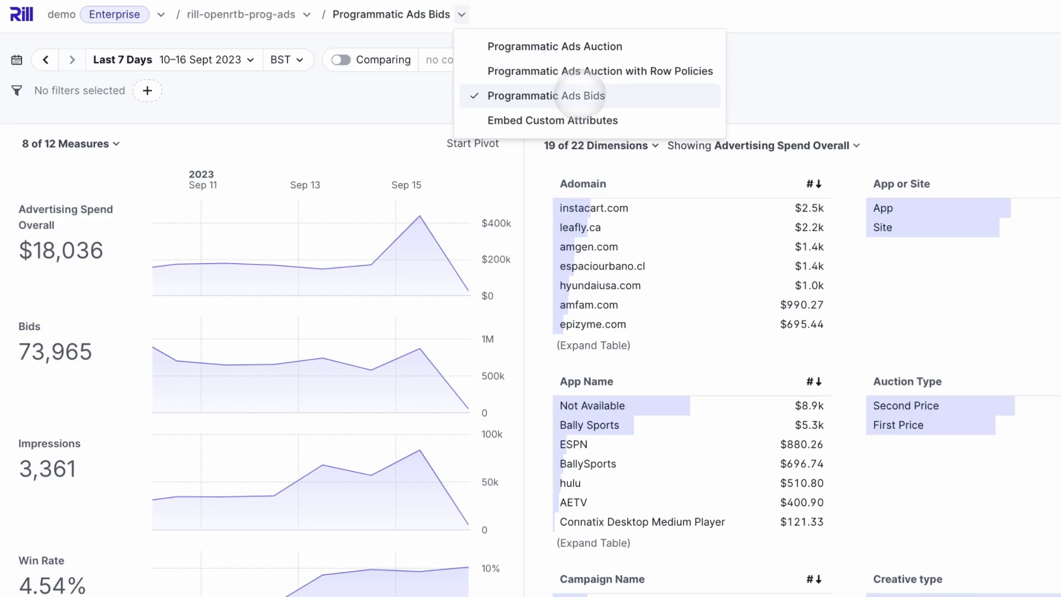
{"action": "left_click", "coordinate": [946, 14]}
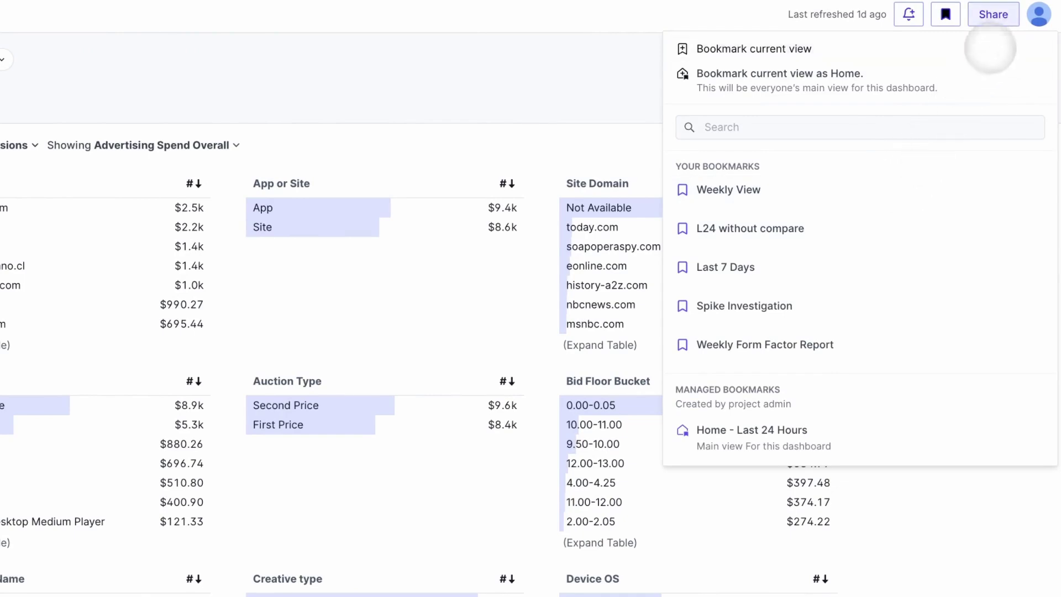
{"action": "left_click", "coordinate": [994, 16]}
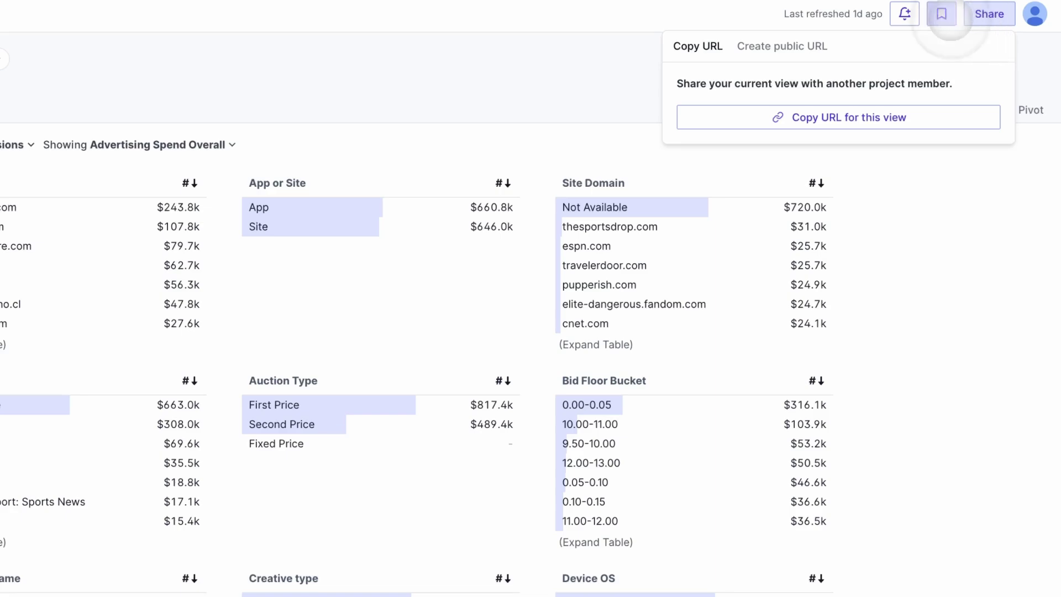
{"action": "left_click", "coordinate": [941, 14]}
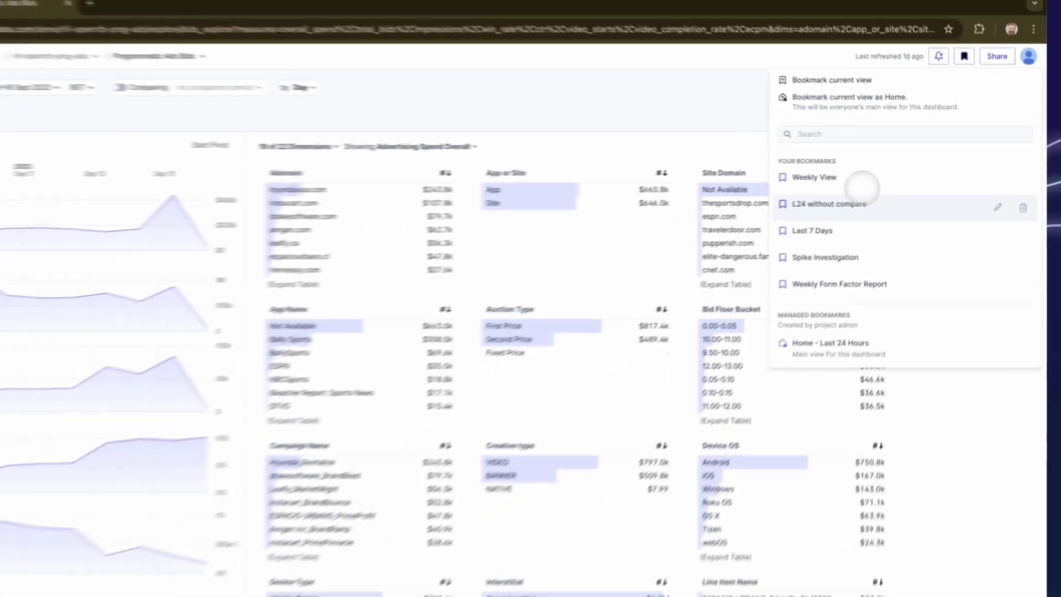
{"action": "left_click", "coordinate": [773, 228]}
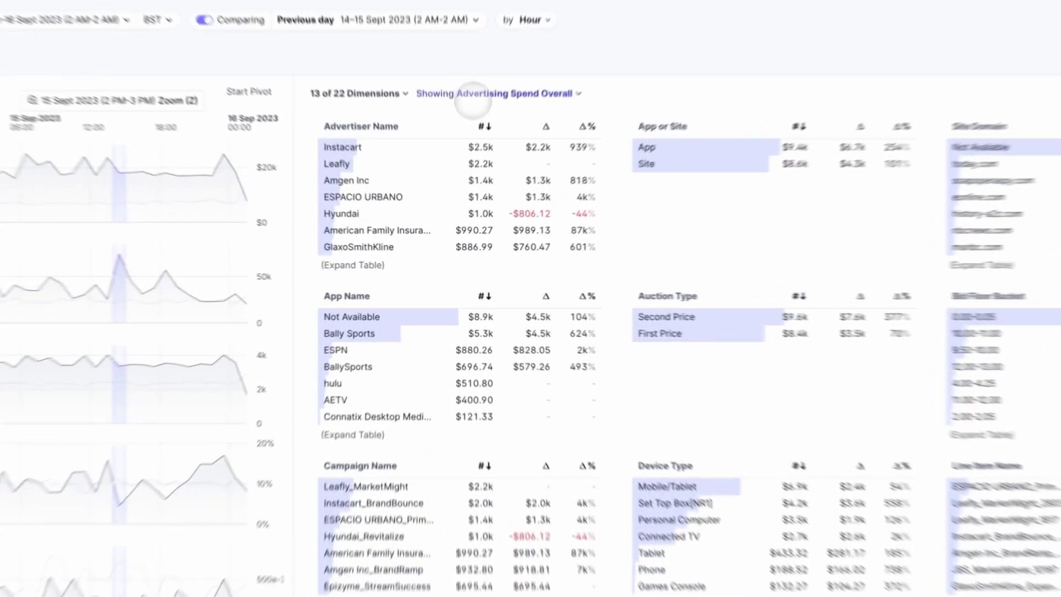
Show Bids in the tables sorted by previous-day change, filtered to Amgen Inc and Epizyme.
{"action": "left_click", "coordinate": [498, 147]}
{"action": "left_click", "coordinate": [492, 145]}
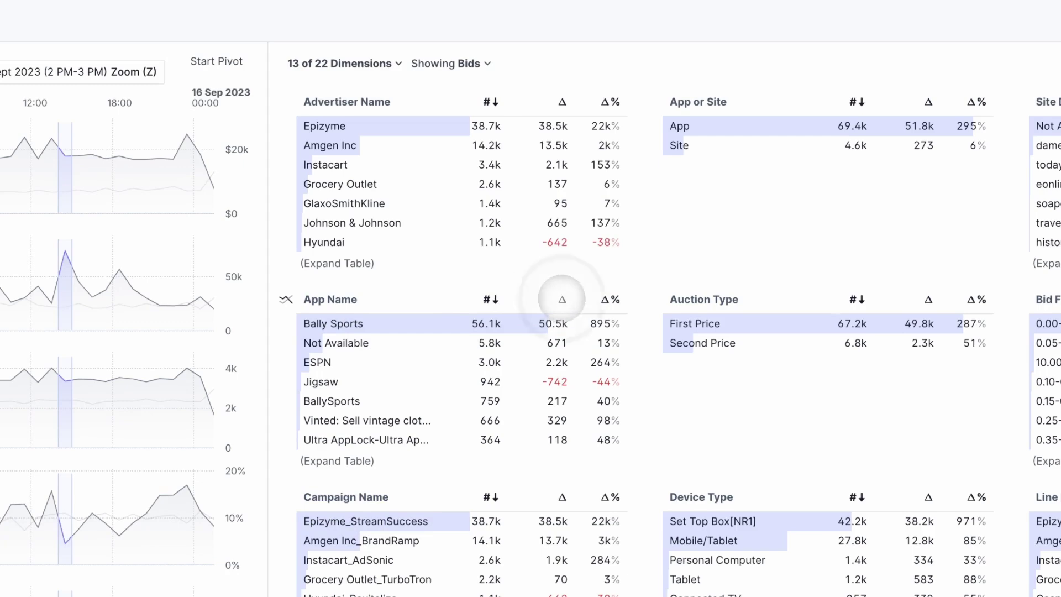
{"action": "left_click", "coordinate": [561, 299]}
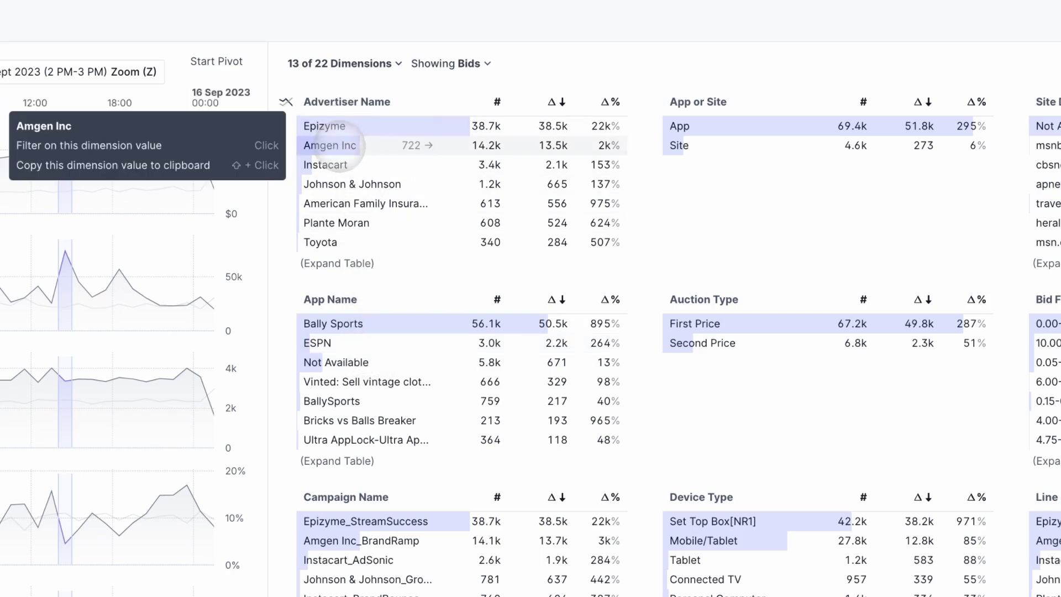
{"action": "left_click", "coordinate": [339, 146]}
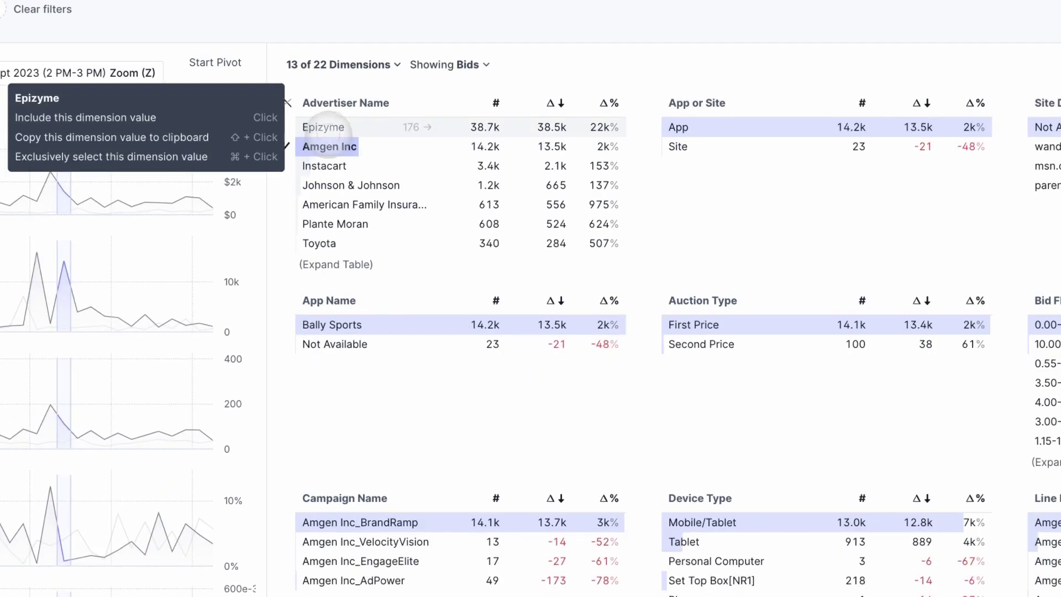
{"action": "left_click", "coordinate": [332, 126]}
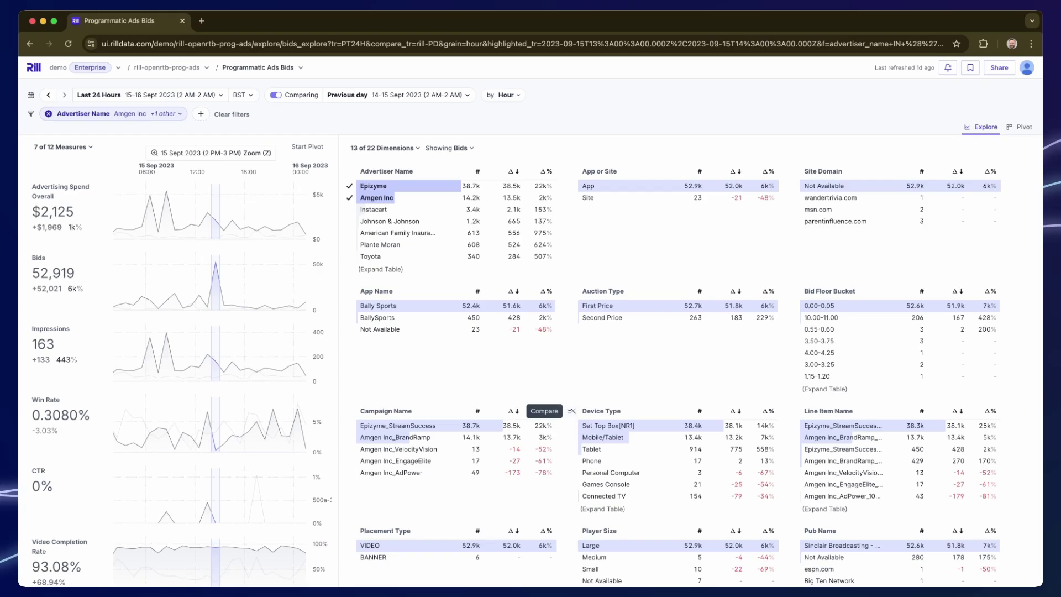
Compare the charts across device types from the Device Type leaderboard.
{"action": "left_click", "coordinate": [571, 411]}
Filter devices to Set Top Box[NR1] and Mobile/Tablet, and expand the Bids measure.
{"action": "left_click", "coordinate": [575, 419]}
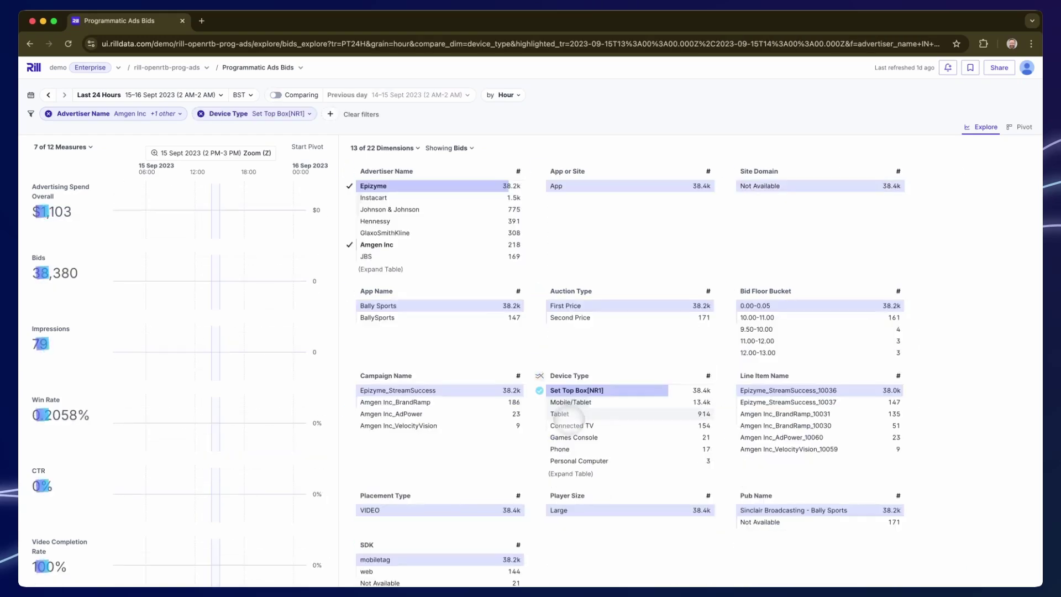
{"action": "left_click", "coordinate": [570, 402]}
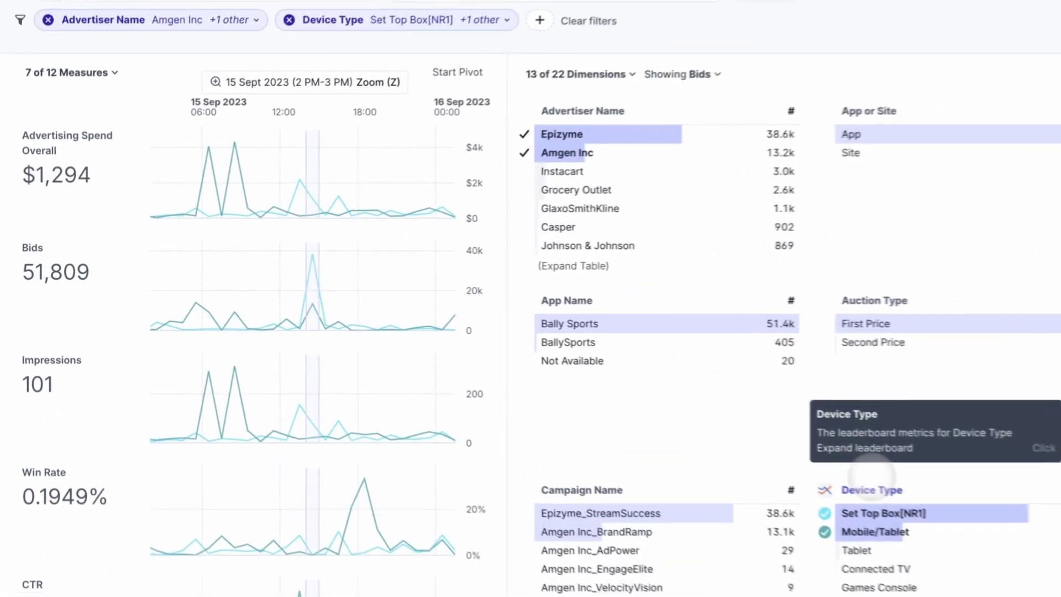
{"action": "mouse_move", "coordinate": [326, 305]}
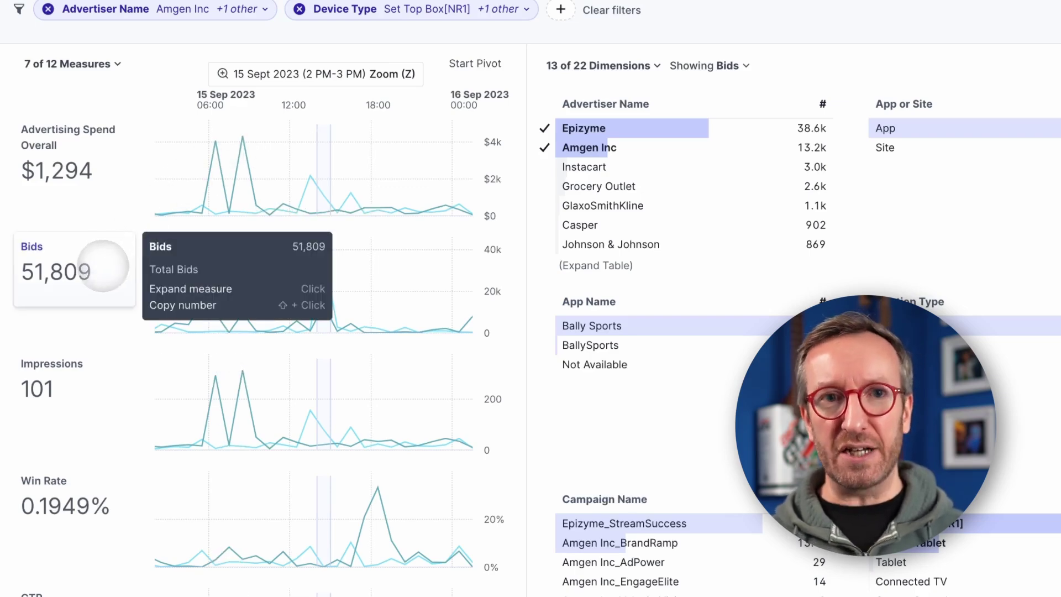
{"action": "left_click", "coordinate": [105, 258]}
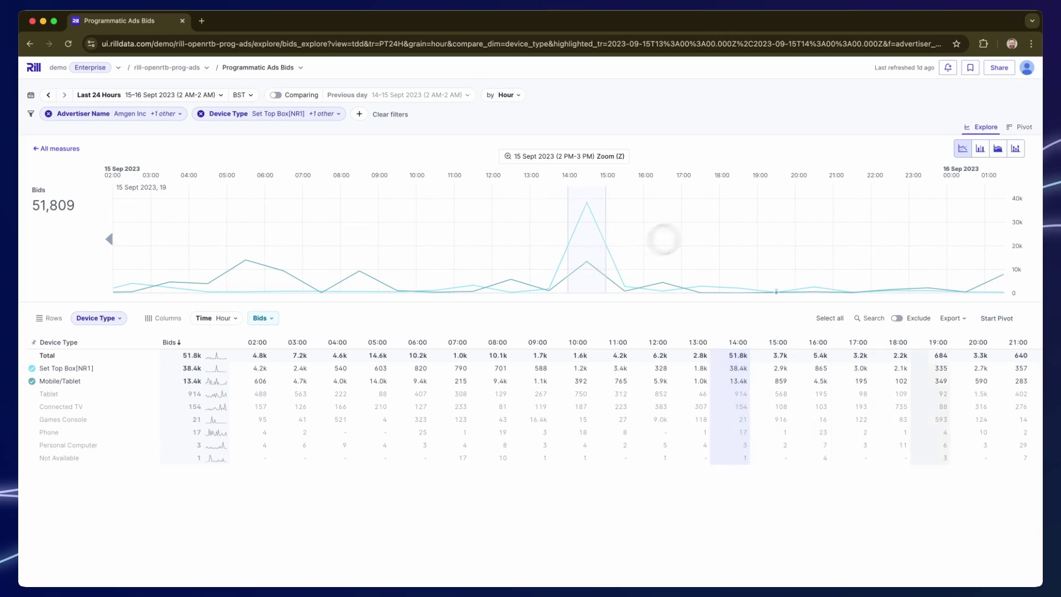
Switch the Bids chart type to stacked area, then to stacked bars.
{"action": "left_click", "coordinate": [997, 148]}
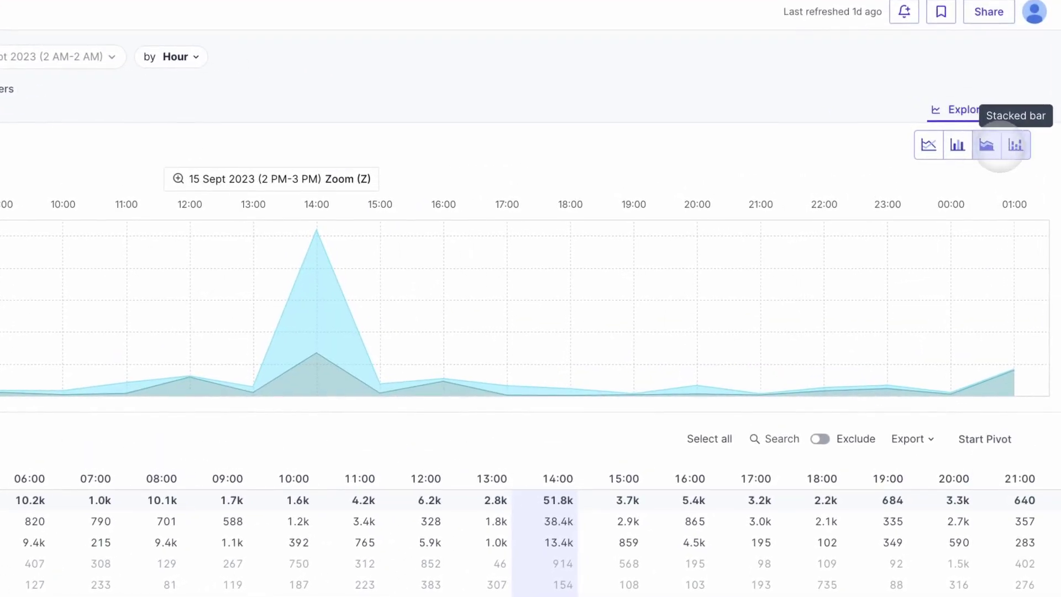
{"action": "left_click", "coordinate": [1015, 144]}
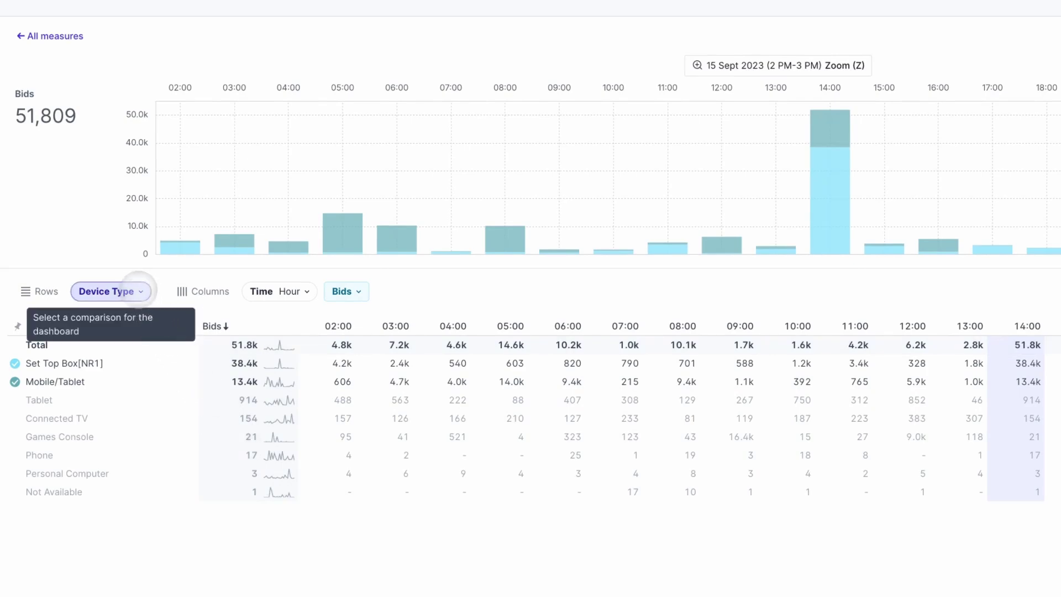
{"action": "left_click", "coordinate": [139, 287]}
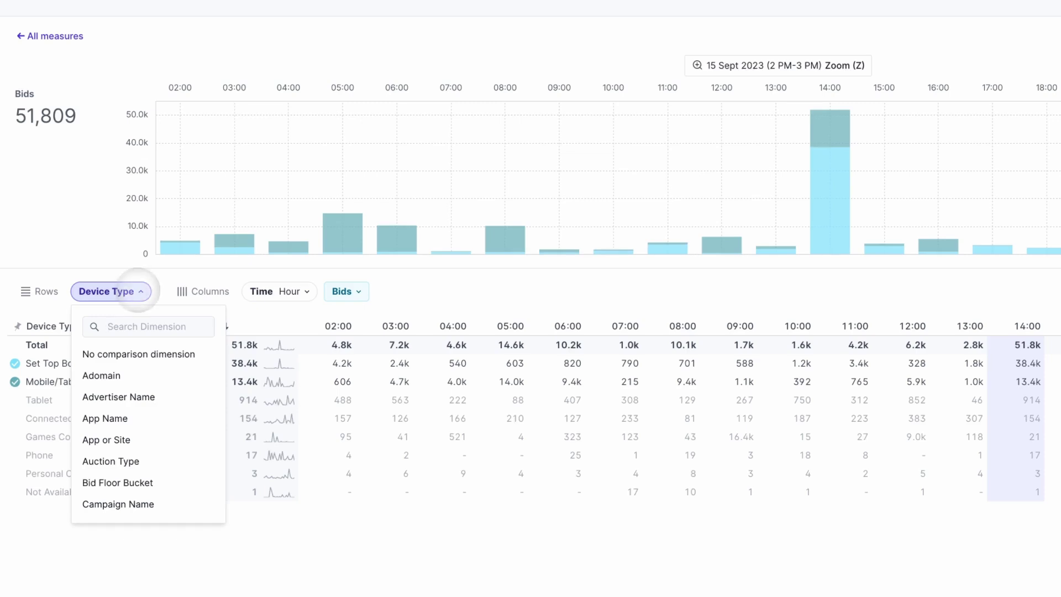
Show Advertising Spend Overall by Campaign Name as stacked bars, with all five campaigns filtered.
{"action": "left_click", "coordinate": [119, 503]}
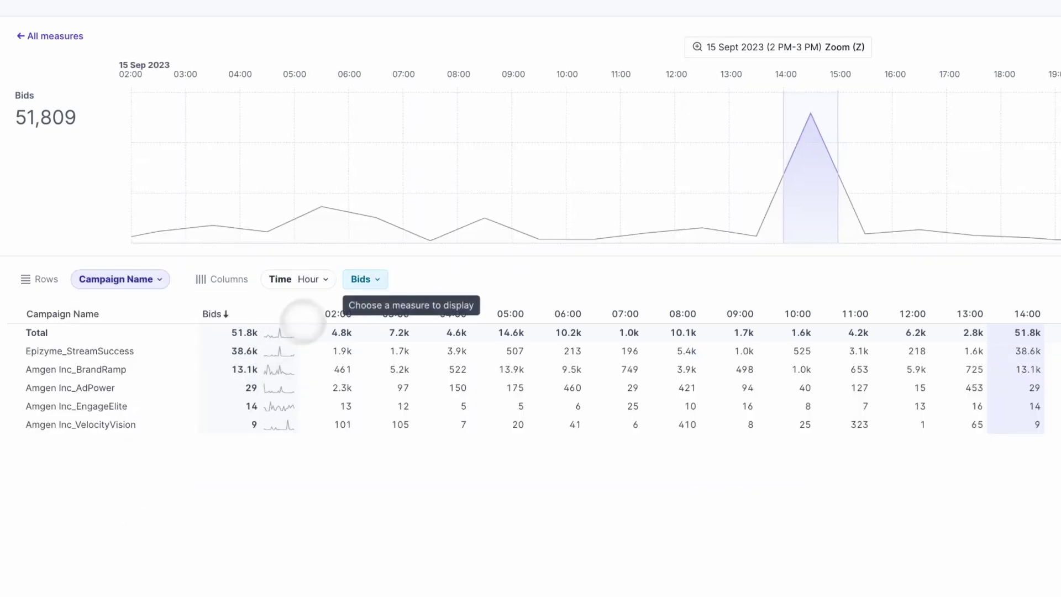
{"action": "left_click", "coordinate": [361, 279]}
{"action": "left_click", "coordinate": [423, 334]}
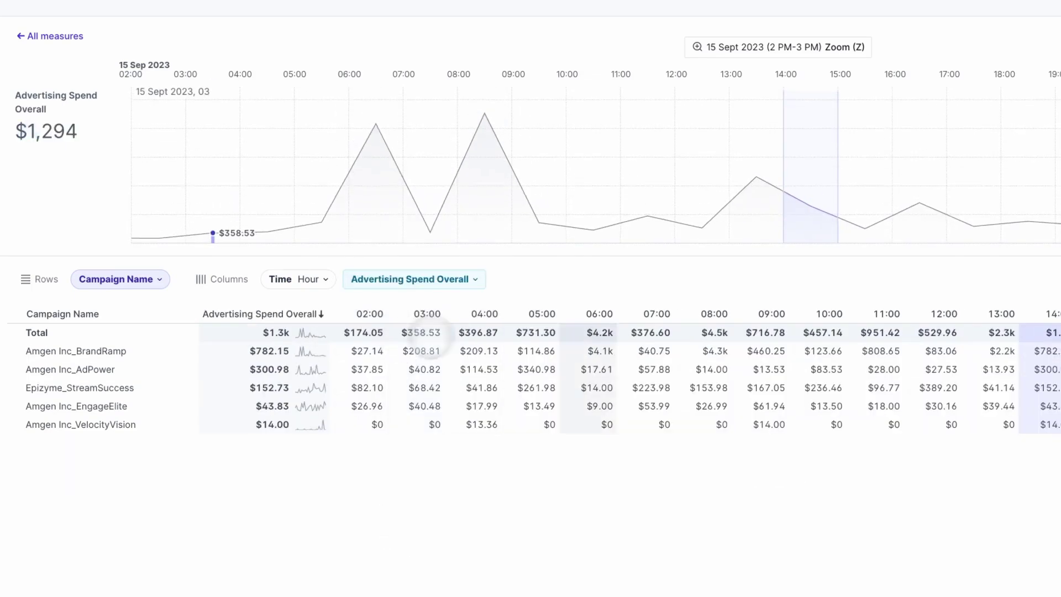
{"action": "left_click", "coordinate": [1060, 273]}
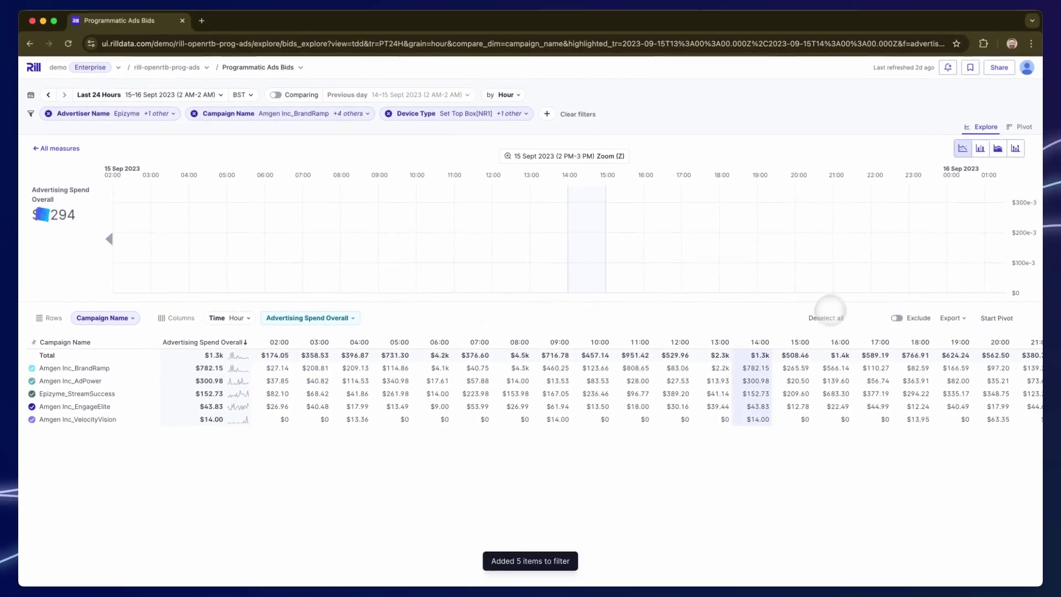
{"action": "left_click", "coordinate": [1016, 148]}
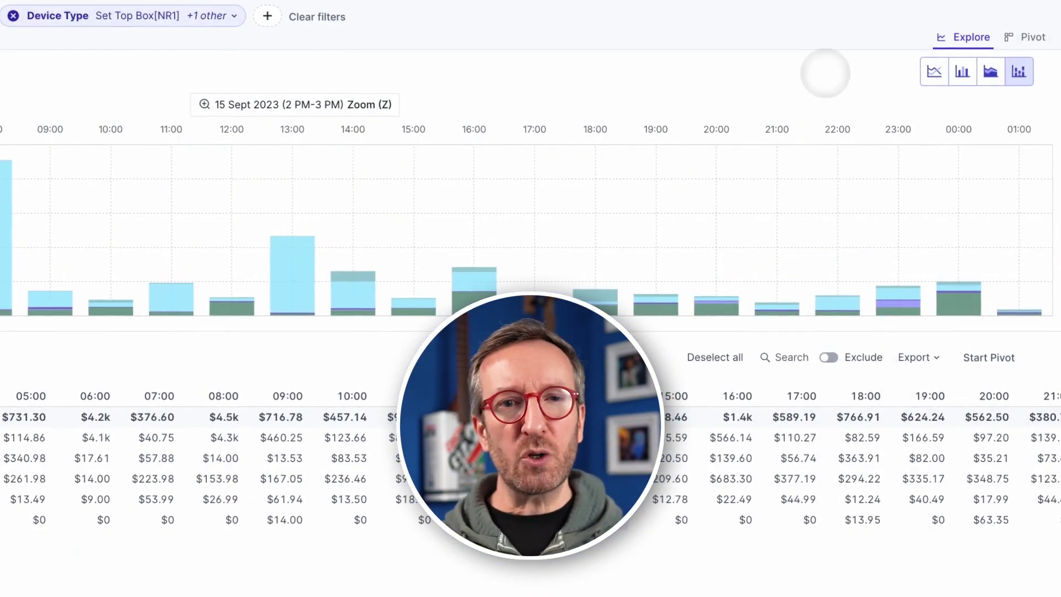
{"action": "left_click", "coordinate": [986, 356]}
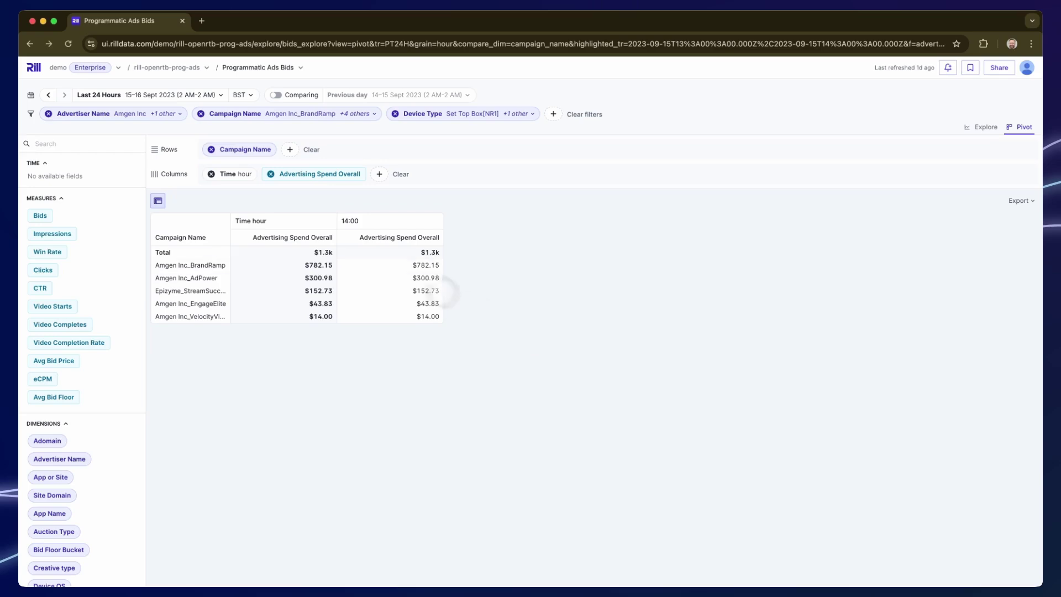
Remove the hourly column breakdown and set the time range to Last 7 Days.
{"action": "left_click", "coordinate": [211, 174]}
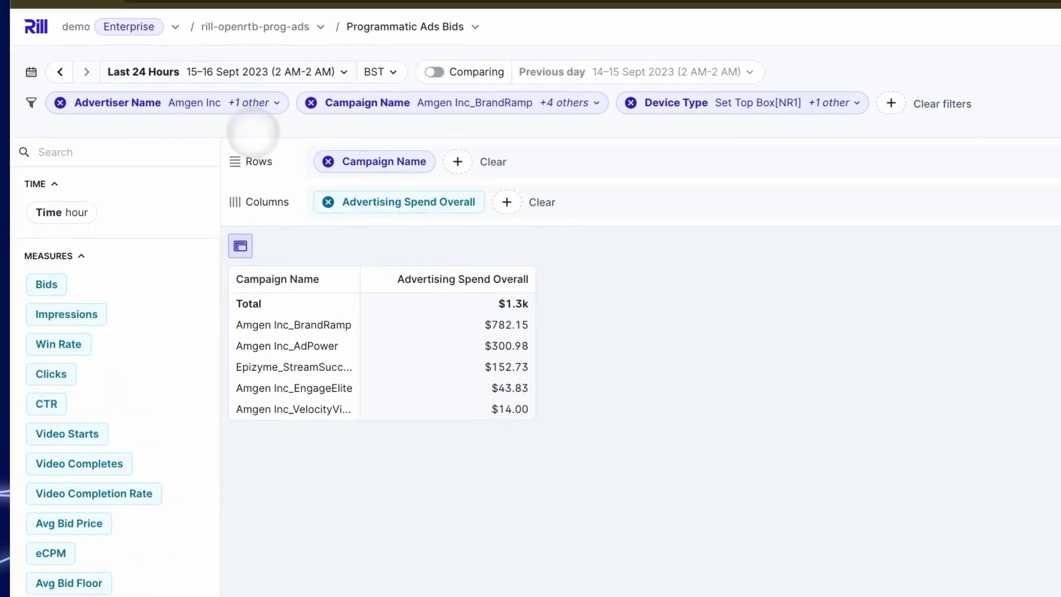
{"action": "left_click", "coordinate": [129, 98]}
{"action": "left_click", "coordinate": [166, 185]}
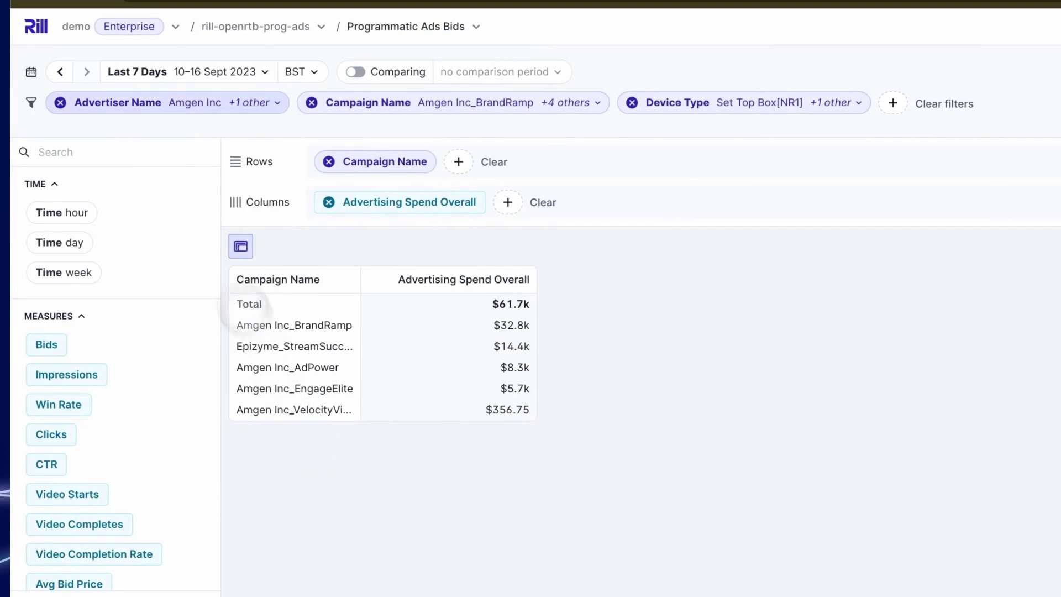
Clear the Advertiser Name, Campaign Name and Device Type filters.
{"action": "left_click", "coordinate": [60, 102]}
{"action": "left_click", "coordinate": [60, 102]}
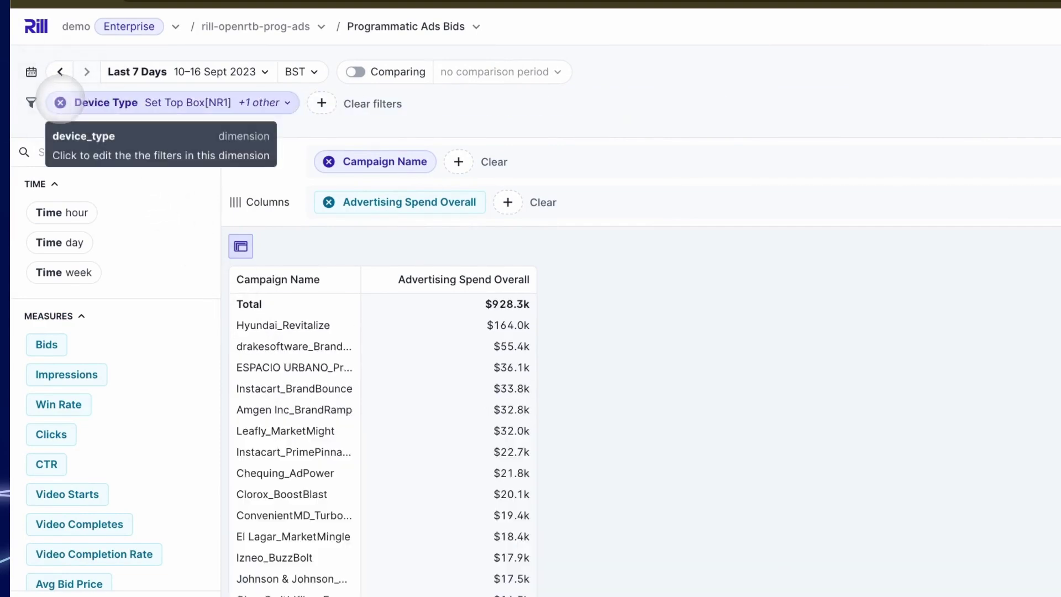
{"action": "left_click", "coordinate": [58, 102]}
{"action": "scroll", "coordinate": [71, 261], "scroll_direction": "down", "scroll_amount": 5}
{"action": "scroll", "coordinate": [85, 367], "scroll_direction": "down", "scroll_amount": 3}
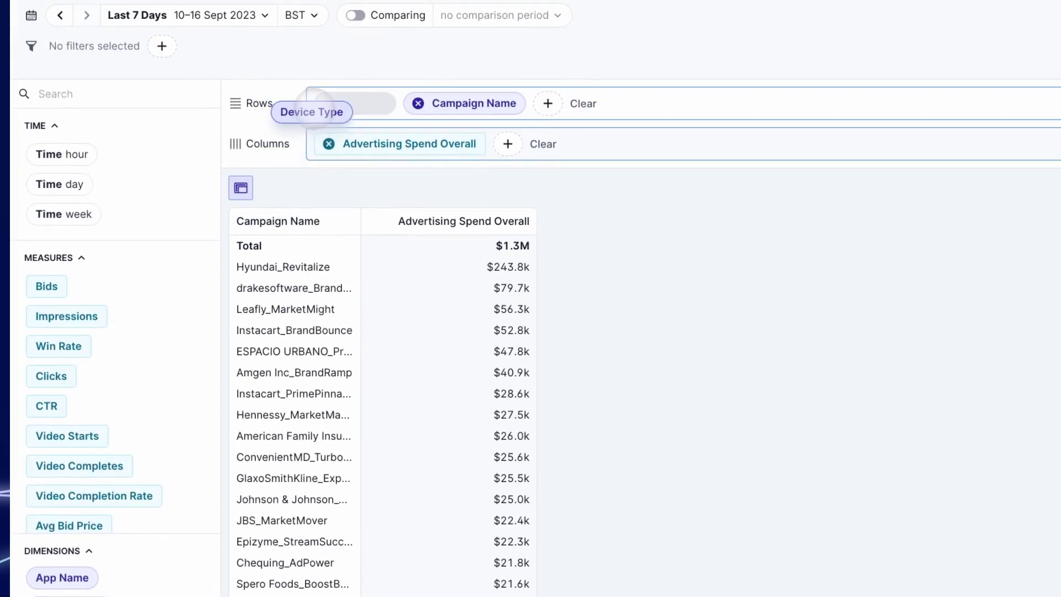
Add Advertiser Name as a row grouping and expand Mobile/Tablet, Hyundai and Instacart.
{"action": "scroll", "coordinate": [162, 296], "scroll_direction": "down", "scroll_amount": 3}
{"action": "scroll", "coordinate": [61, 461], "scroll_direction": "up", "scroll_amount": 2}
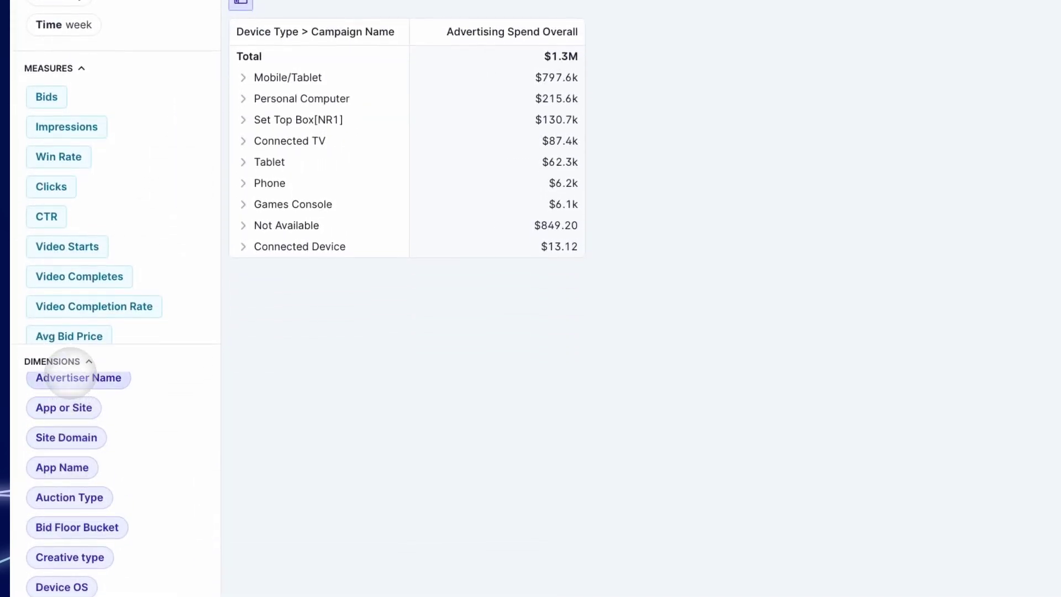
{"action": "left_click_drag", "start_coordinate": [70, 373], "coordinate": [481, 105]}
{"action": "left_click", "coordinate": [244, 270]}
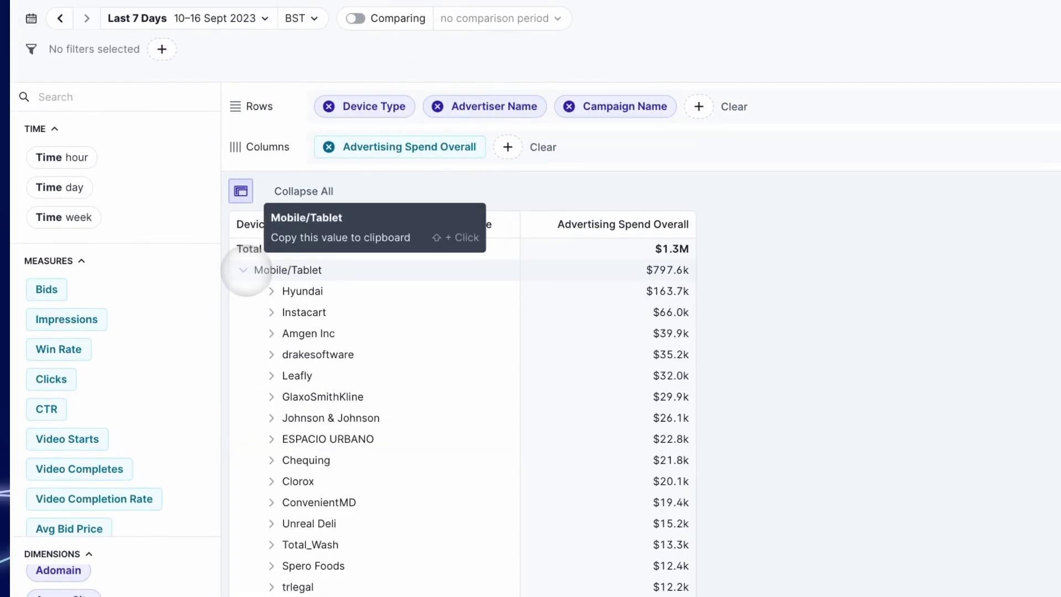
{"action": "left_click", "coordinate": [264, 290]}
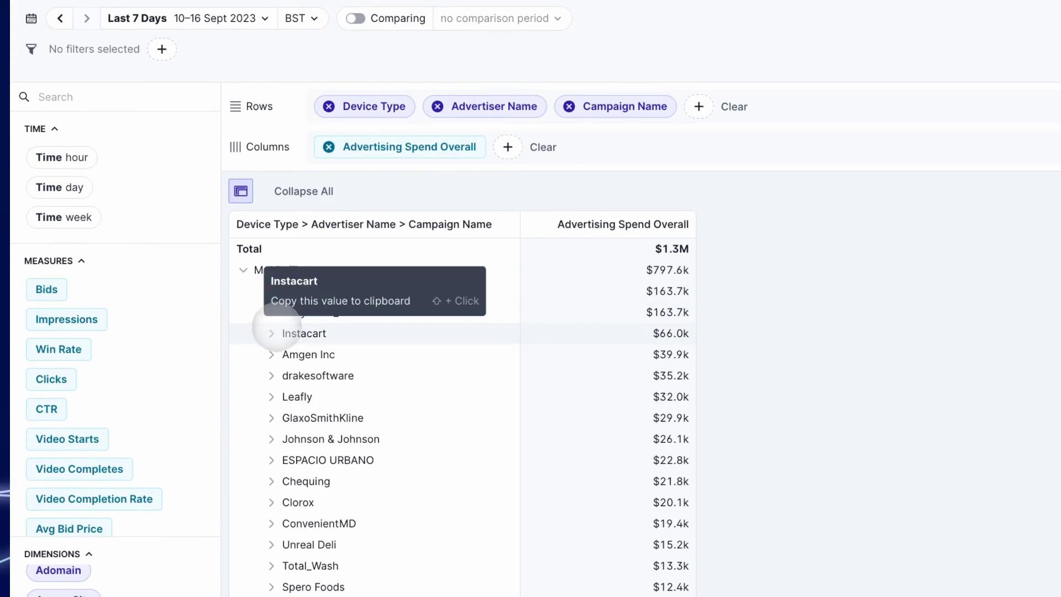
{"action": "left_click", "coordinate": [271, 333]}
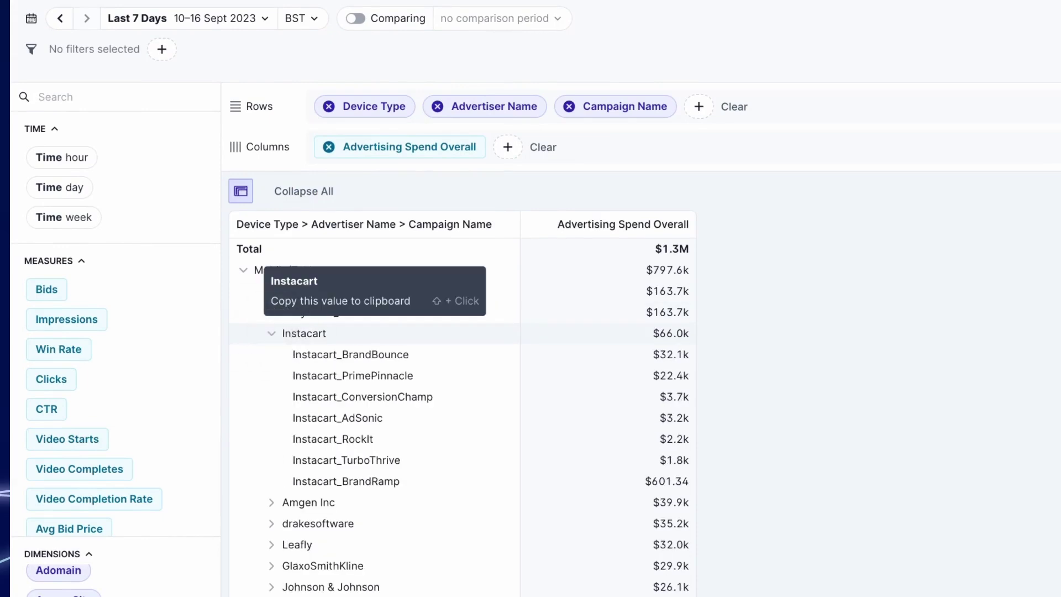
Add eCPM and daily time columns to the pivot.
{"action": "scroll", "coordinate": [102, 454], "scroll_direction": "down", "scroll_amount": 2}
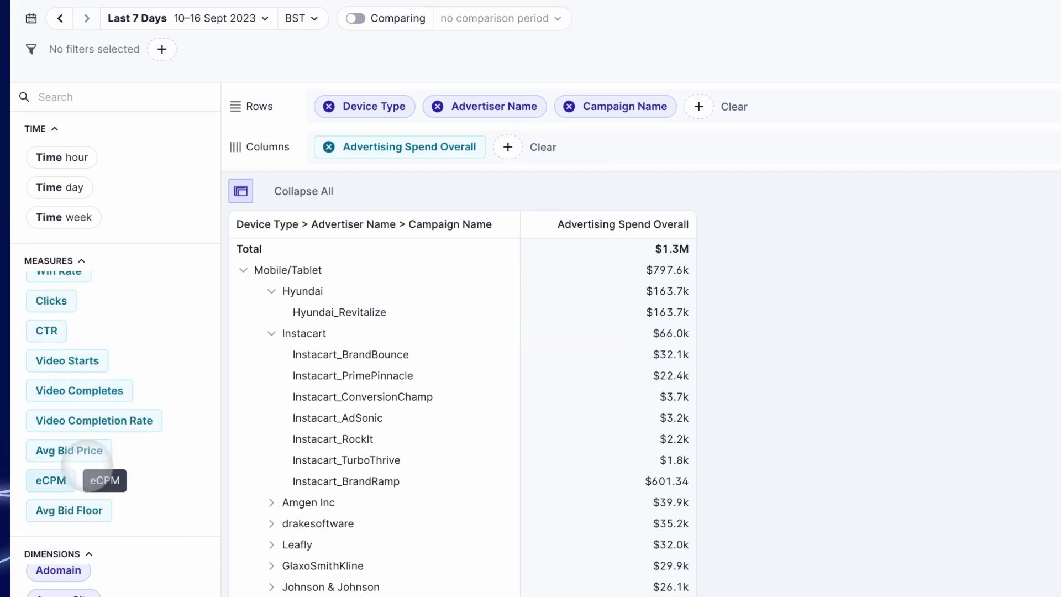
{"action": "left_click_drag", "start_coordinate": [55, 479], "coordinate": [526, 135]}
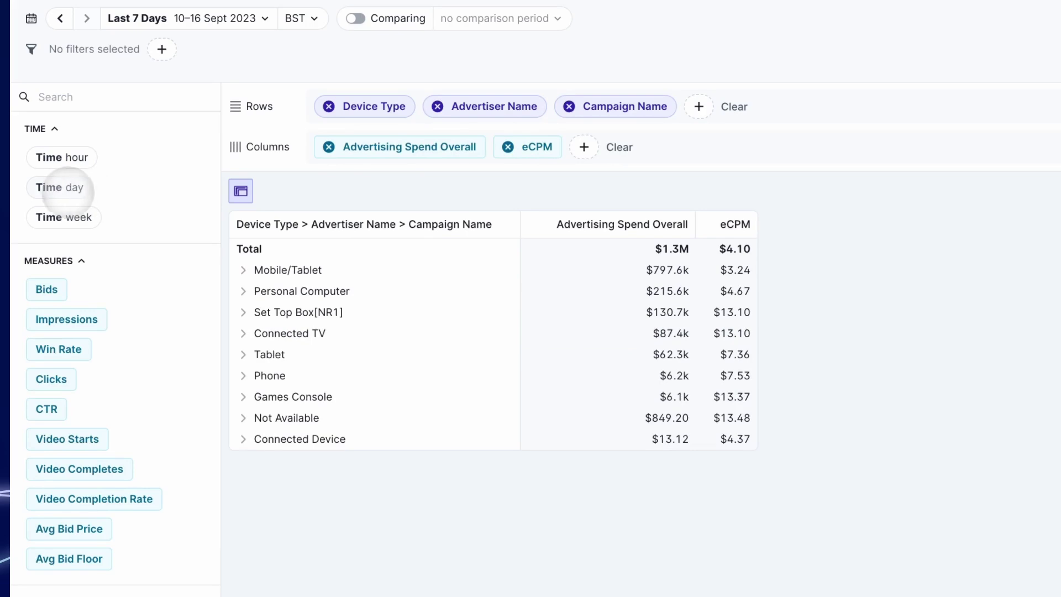
{"action": "left_click_drag", "start_coordinate": [67, 188], "coordinate": [284, 148]}
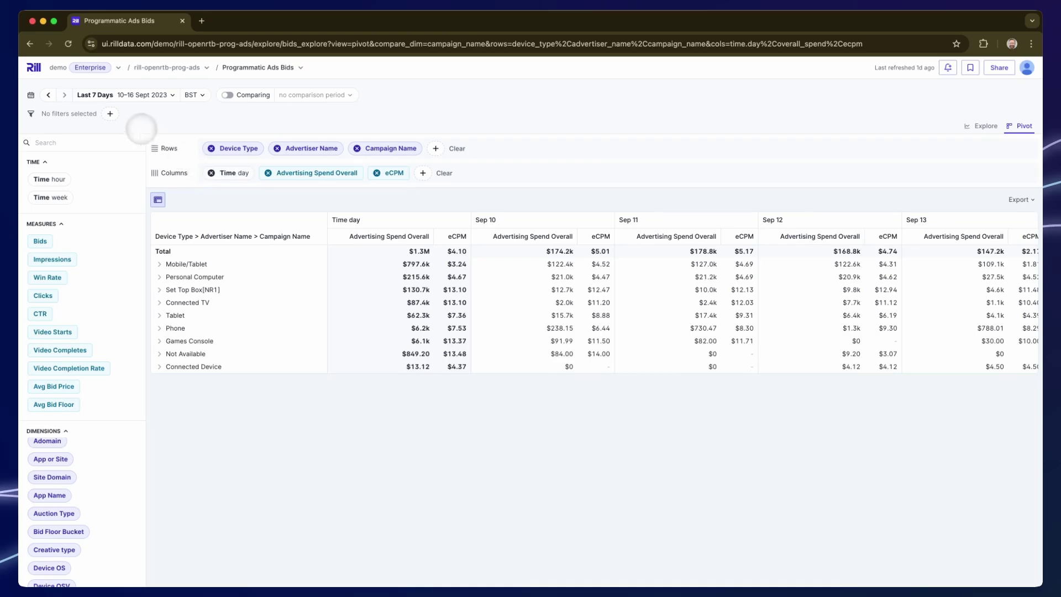
{"action": "left_click", "coordinate": [110, 113]}
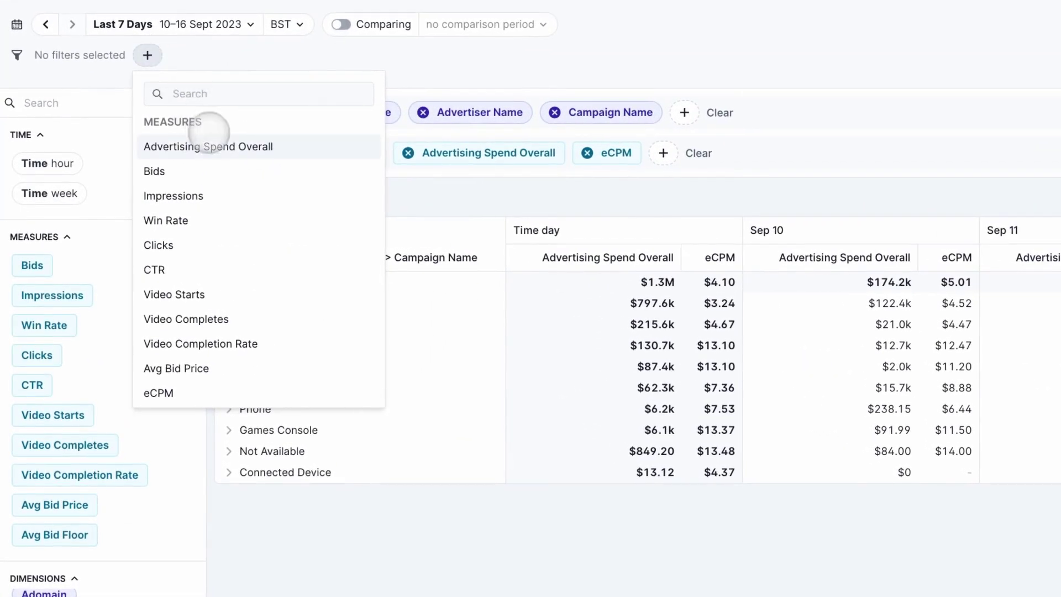
Keep device types with Advertising Spend Overall greater than 20000, then hide the sidebar.
{"action": "left_click", "coordinate": [210, 139]}
{"action": "left_click", "coordinate": [160, 116]}
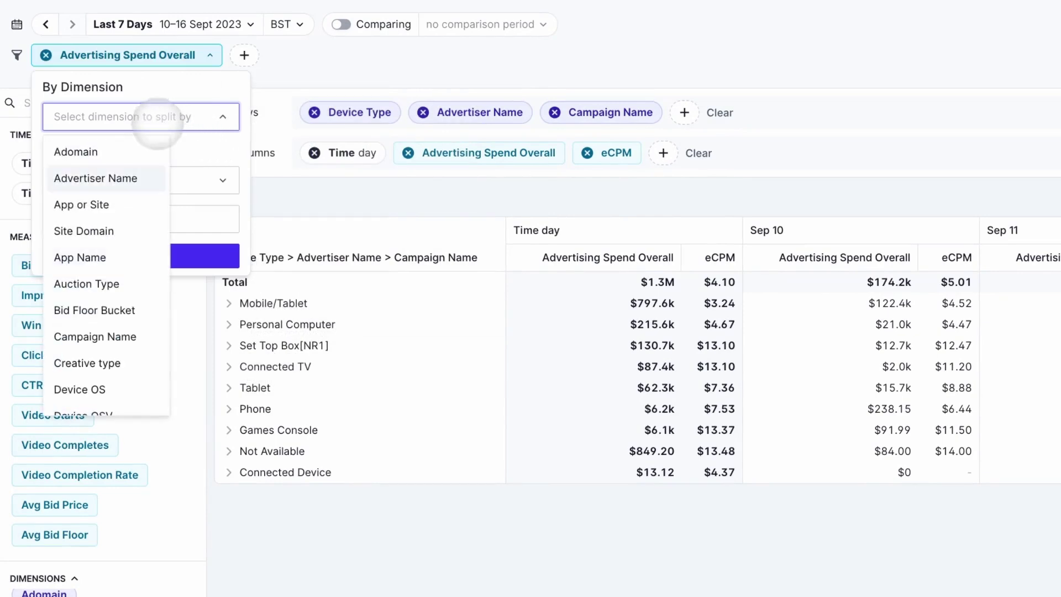
{"action": "scroll", "coordinate": [109, 276], "scroll_direction": "down", "scroll_amount": 3}
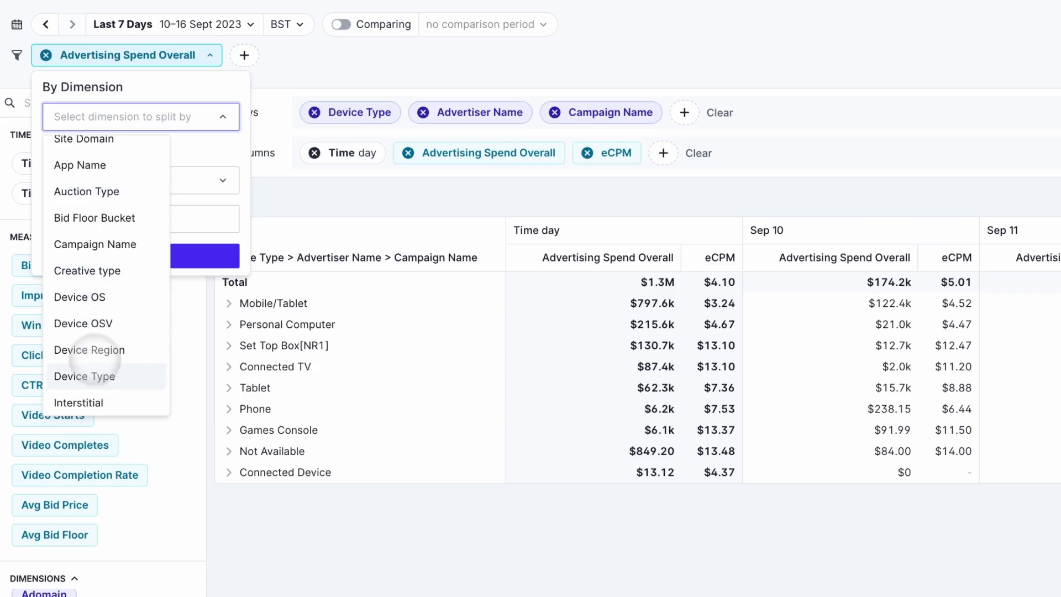
{"action": "left_click", "coordinate": [90, 373]}
{"action": "left_click", "coordinate": [91, 219]}
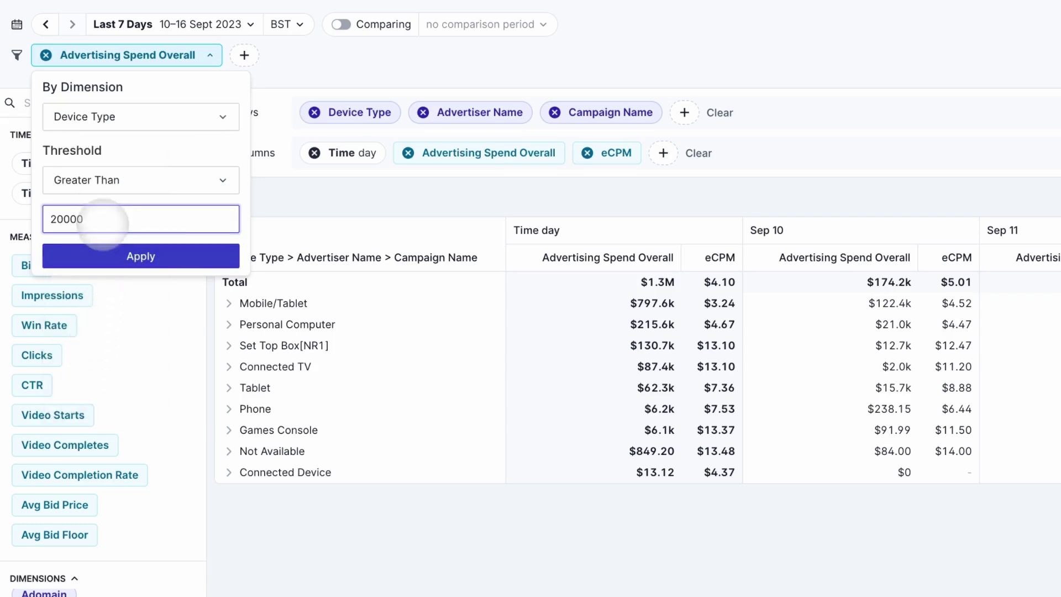
{"action": "left_click", "coordinate": [118, 256]}
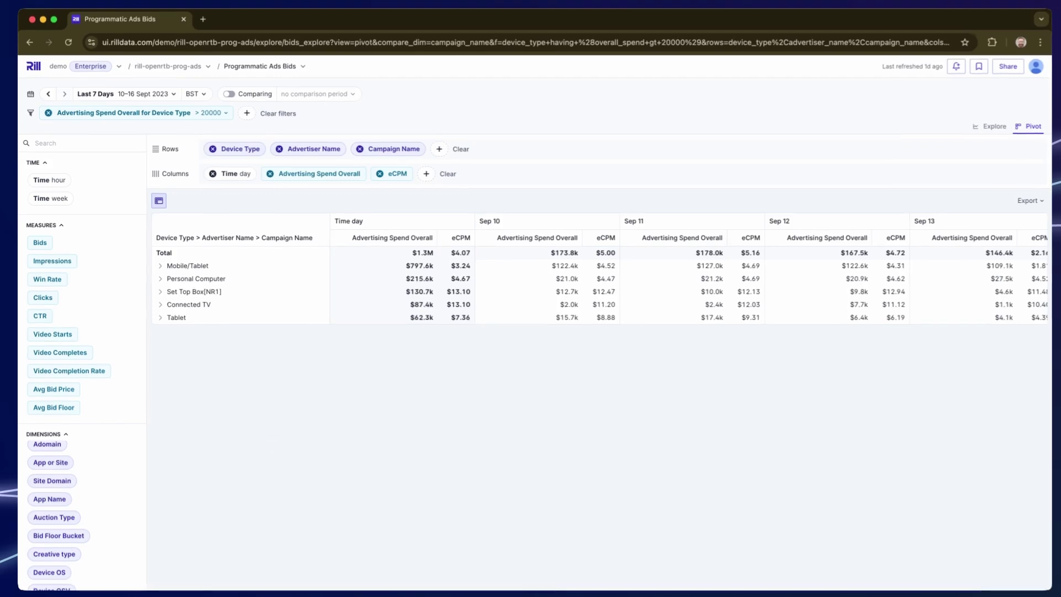
{"action": "left_click", "coordinate": [158, 201]}
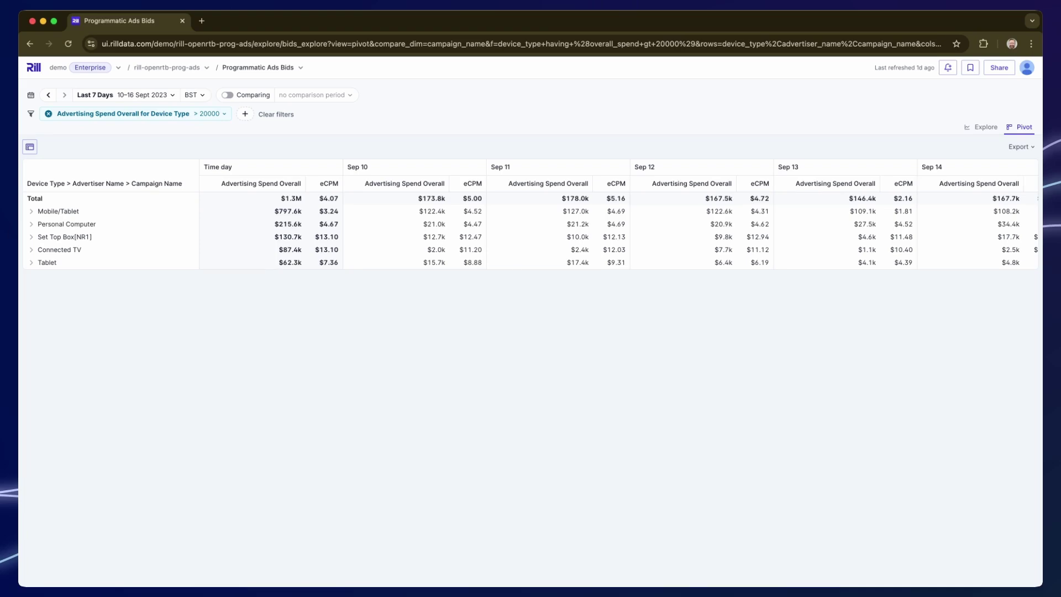
Check the bookmark and share popups, then export the pivot as an XLSX file.
{"action": "left_click", "coordinate": [970, 68]}
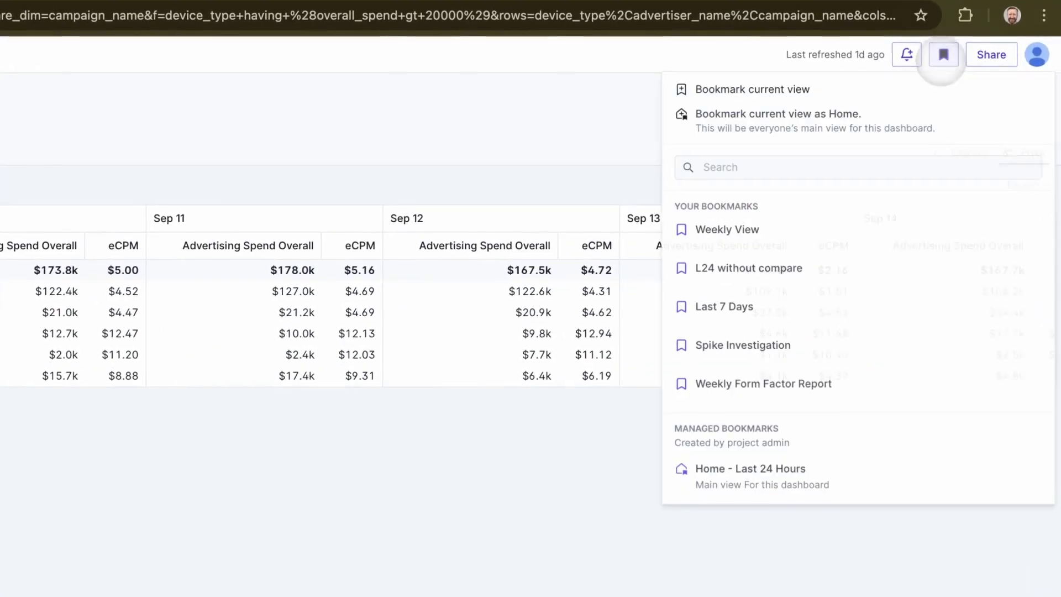
{"action": "left_click", "coordinate": [987, 53]}
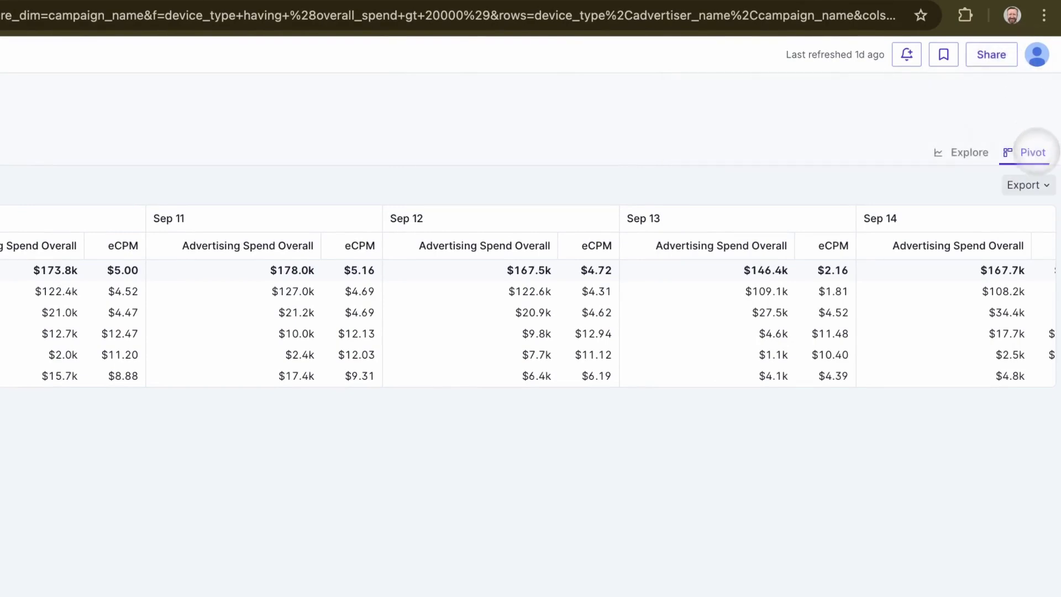
{"action": "left_click", "coordinate": [1028, 185]}
{"action": "left_click", "coordinate": [992, 263]}
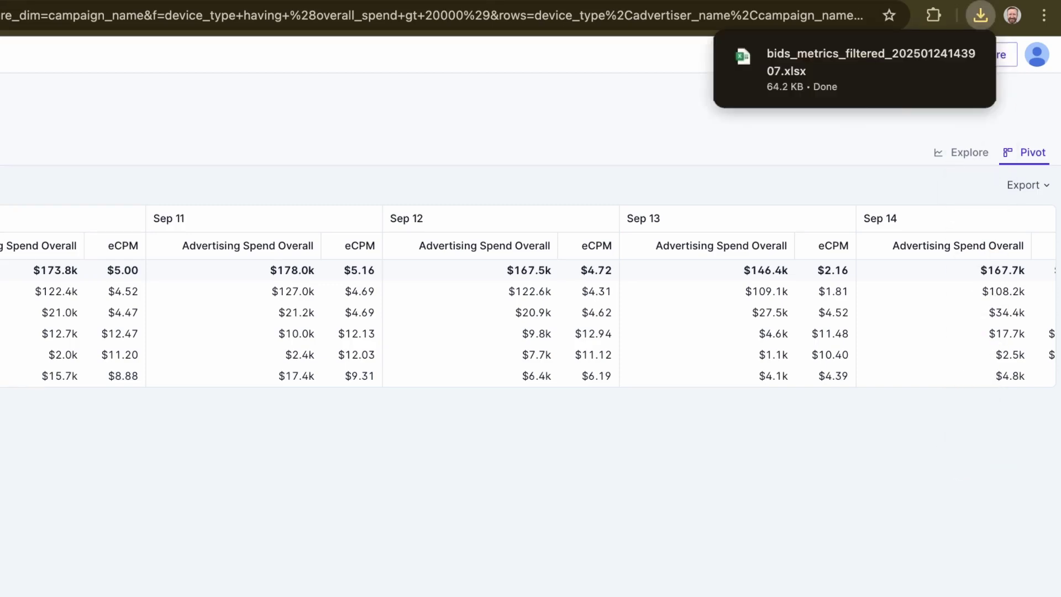
{"action": "left_click", "coordinate": [1040, 185]}
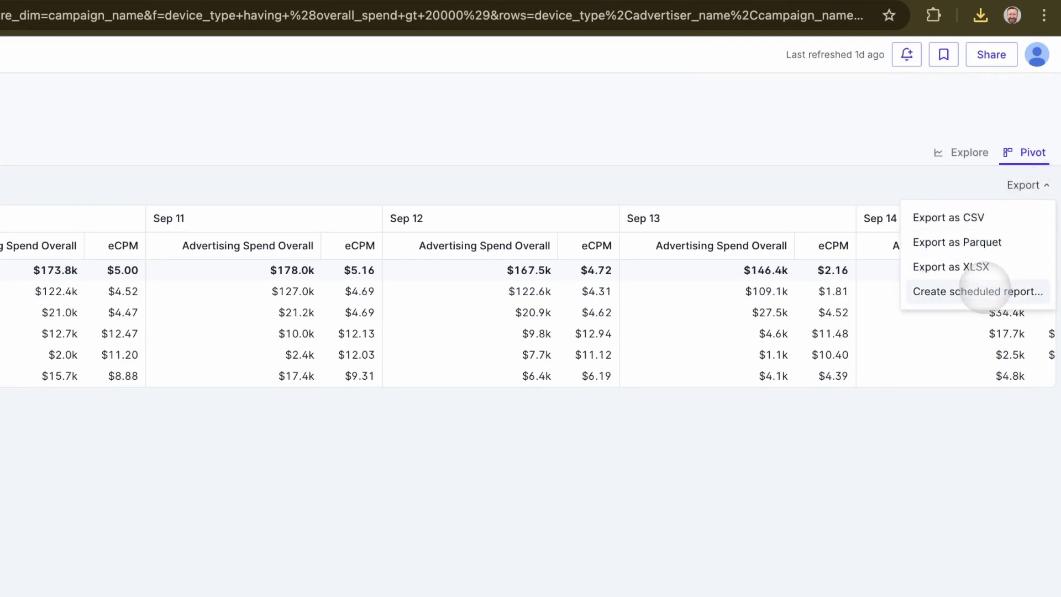
Schedule the Devices report weekly on Monday at 8:00 AM GMT (Local), in XLSX format.
{"action": "left_click", "coordinate": [978, 291]}
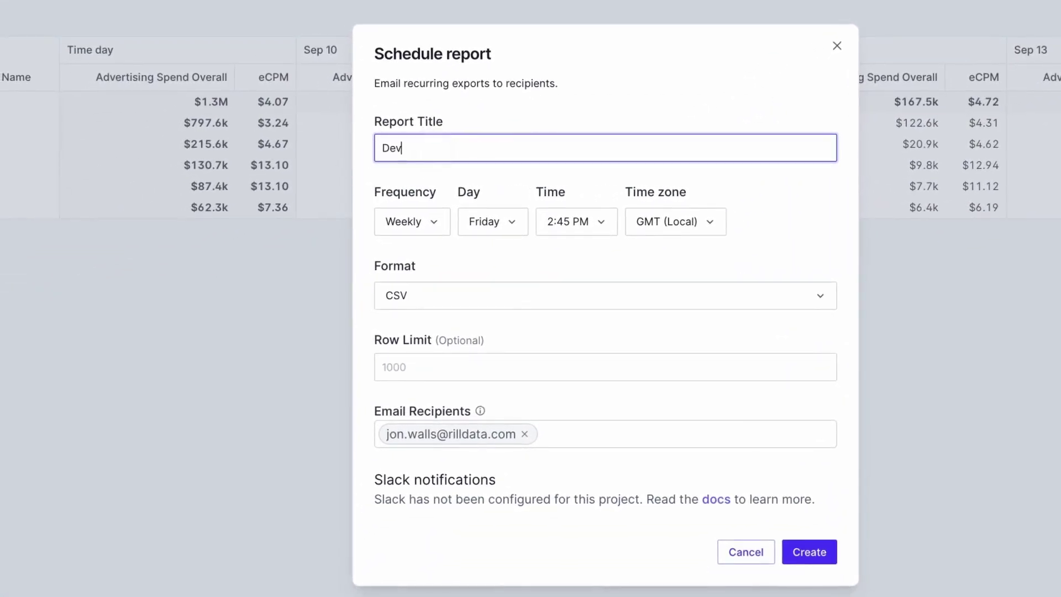
{"action": "left_click", "coordinate": [474, 239]}
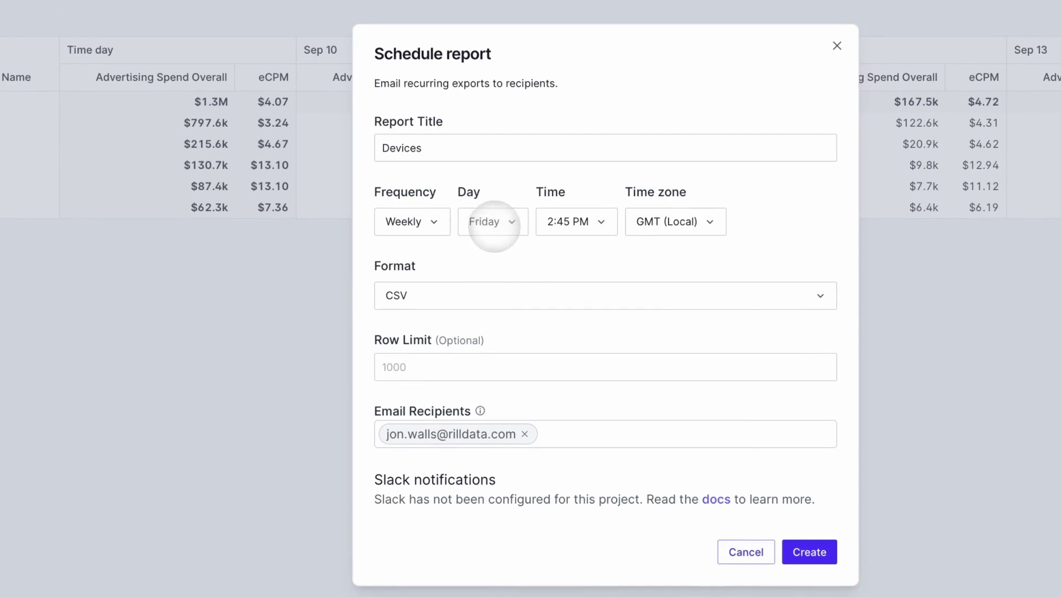
{"action": "left_click", "coordinate": [495, 225]}
{"action": "left_click", "coordinate": [487, 255]}
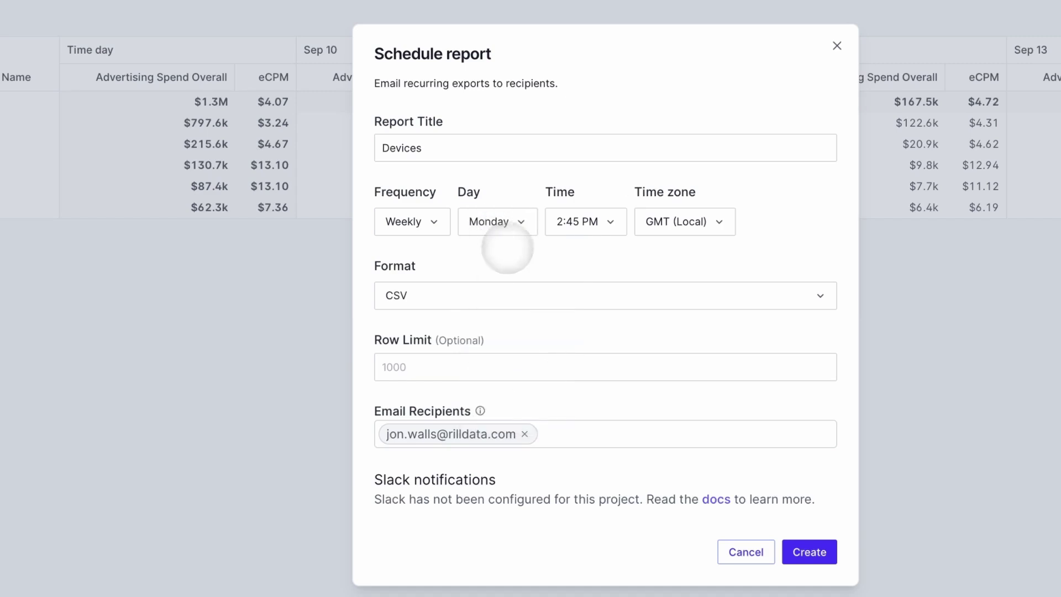
{"action": "left_click", "coordinate": [565, 225]}
{"action": "scroll", "coordinate": [582, 418], "scroll_direction": "down", "scroll_amount": 20}
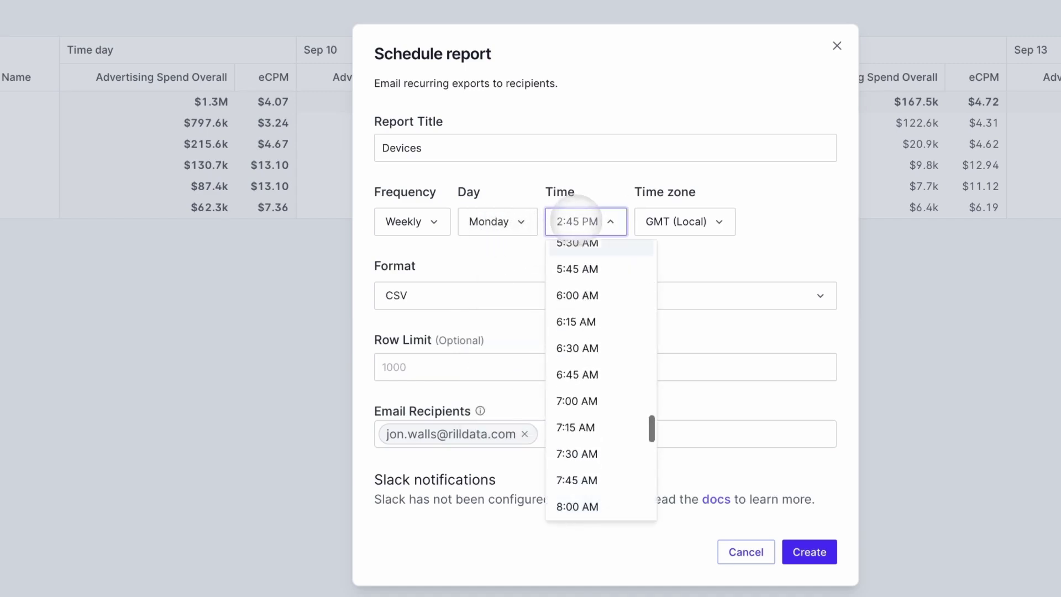
{"action": "left_click", "coordinate": [577, 504]}
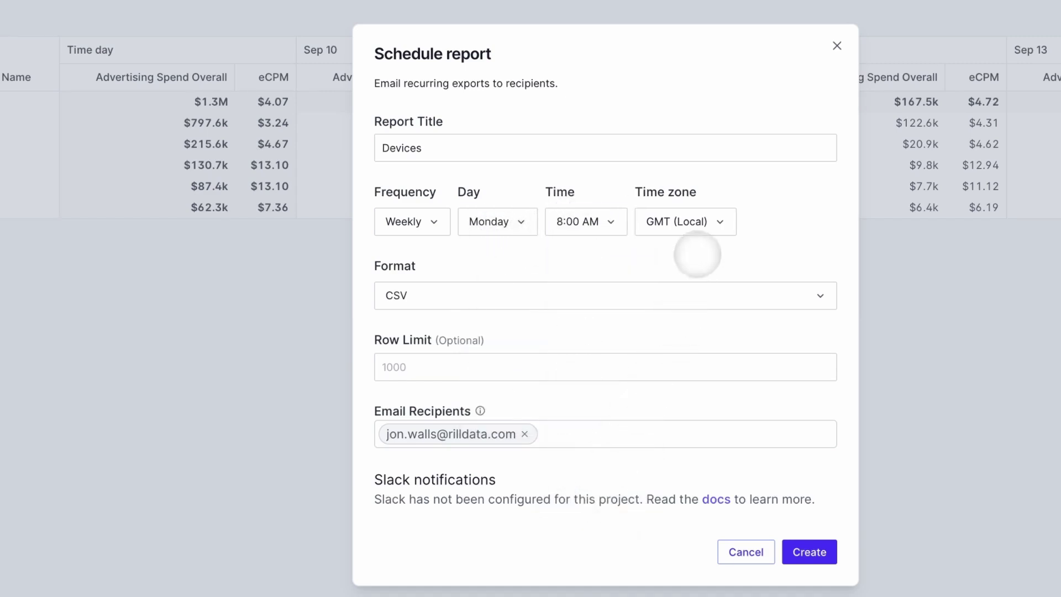
{"action": "left_click", "coordinate": [706, 222]}
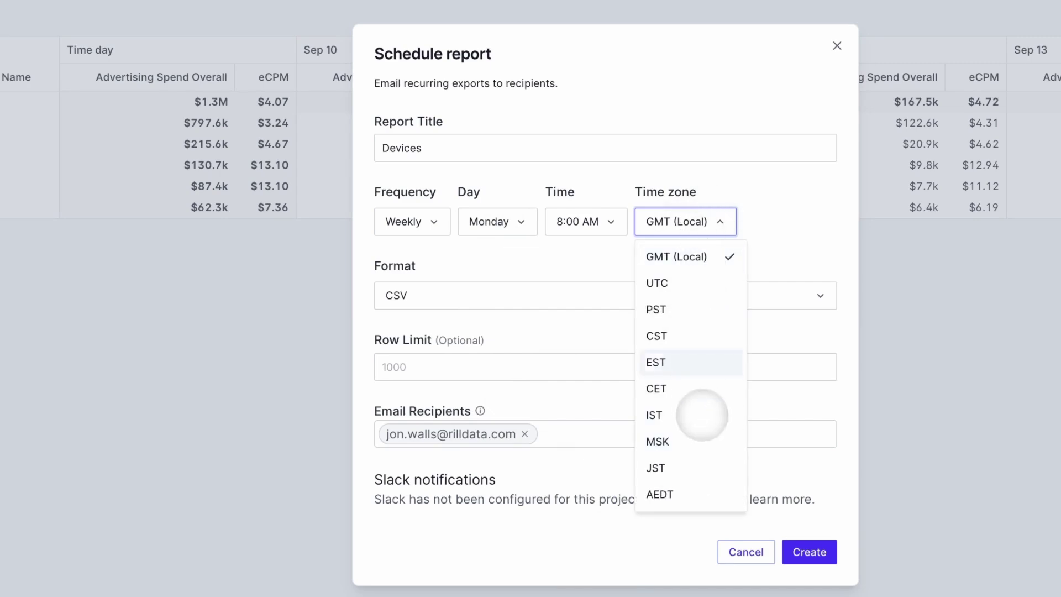
{"action": "left_click", "coordinate": [609, 293]}
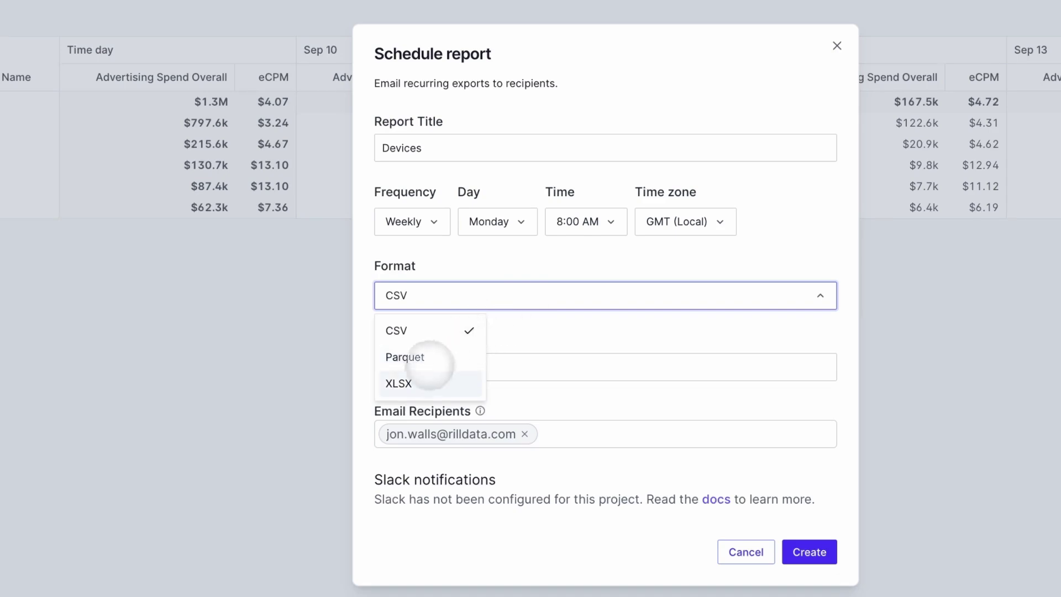
{"action": "left_click", "coordinate": [406, 382]}
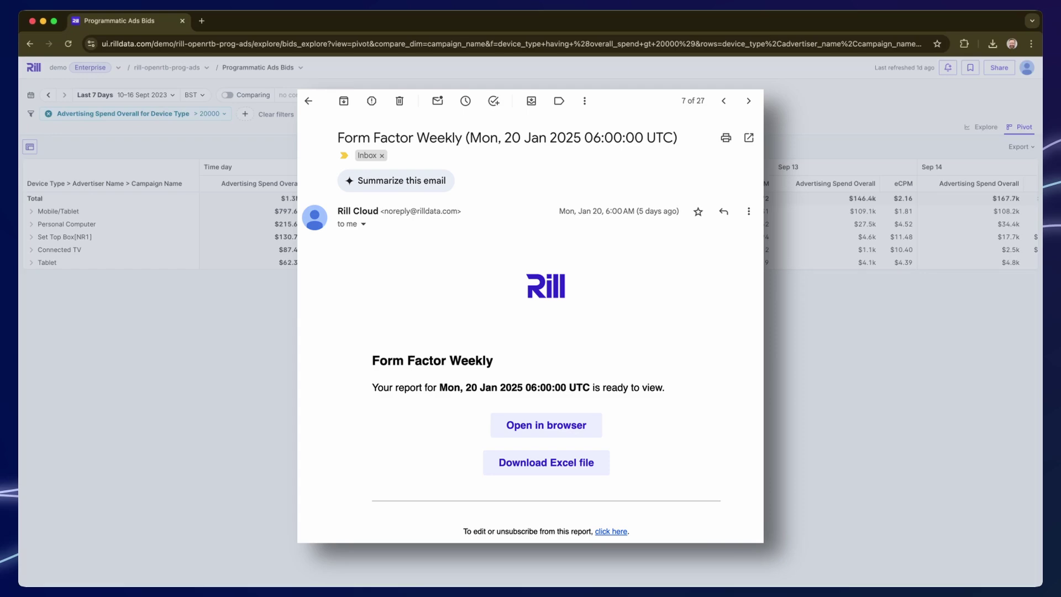
Close the Schedule report dialog and show the pivot's rows, columns and fields sidebar.
{"action": "left_click", "coordinate": [609, 471]}
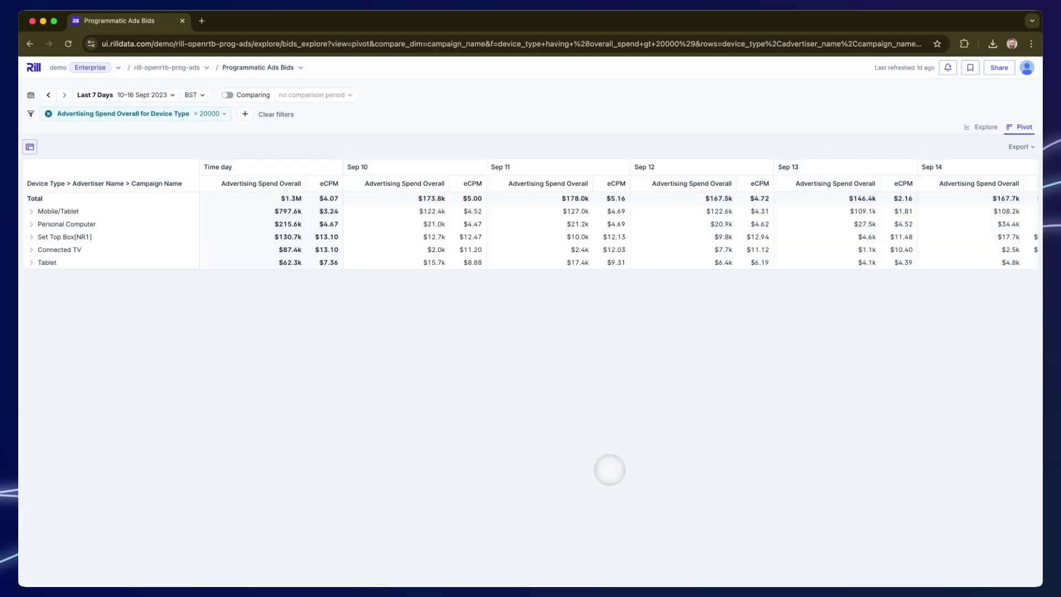
{"action": "left_click", "coordinate": [30, 147]}
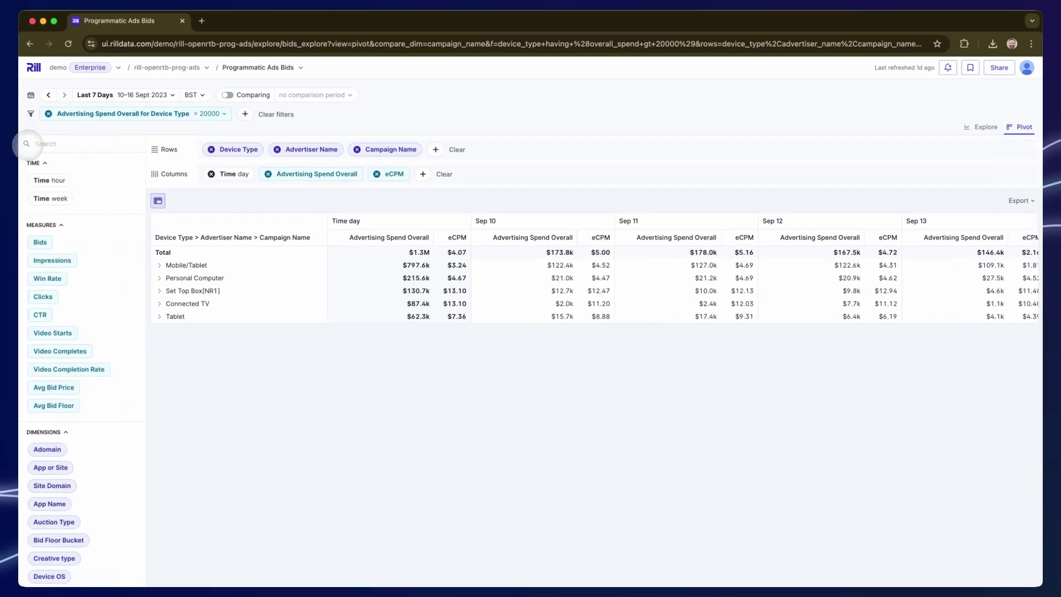
Swap the Advertising Spend Overall filter for a Device Type filter on Set Top Box[NR1].
{"action": "left_click", "coordinate": [48, 113]}
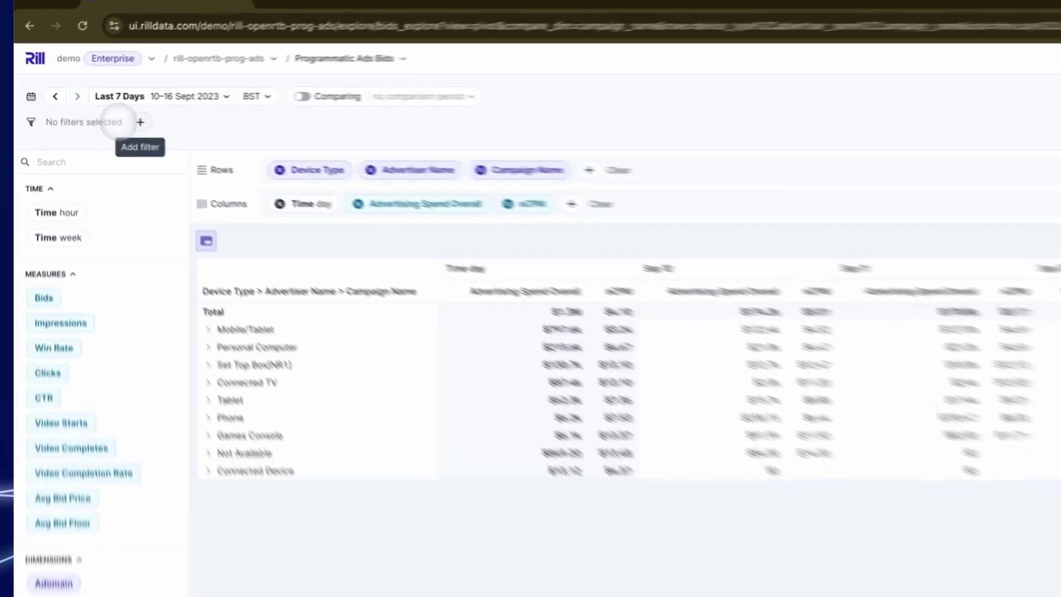
{"action": "left_click", "coordinate": [110, 114]}
{"action": "type", "text": "d"}
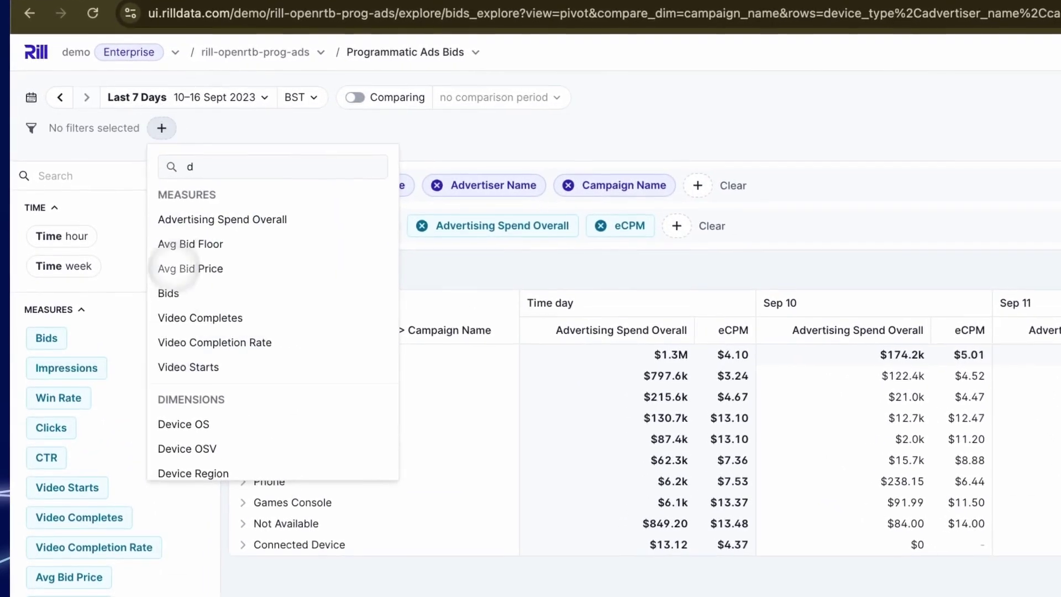
{"action": "scroll", "coordinate": [117, 260], "scroll_direction": "down", "scroll_amount": 2}
{"action": "left_click", "coordinate": [171, 435]}
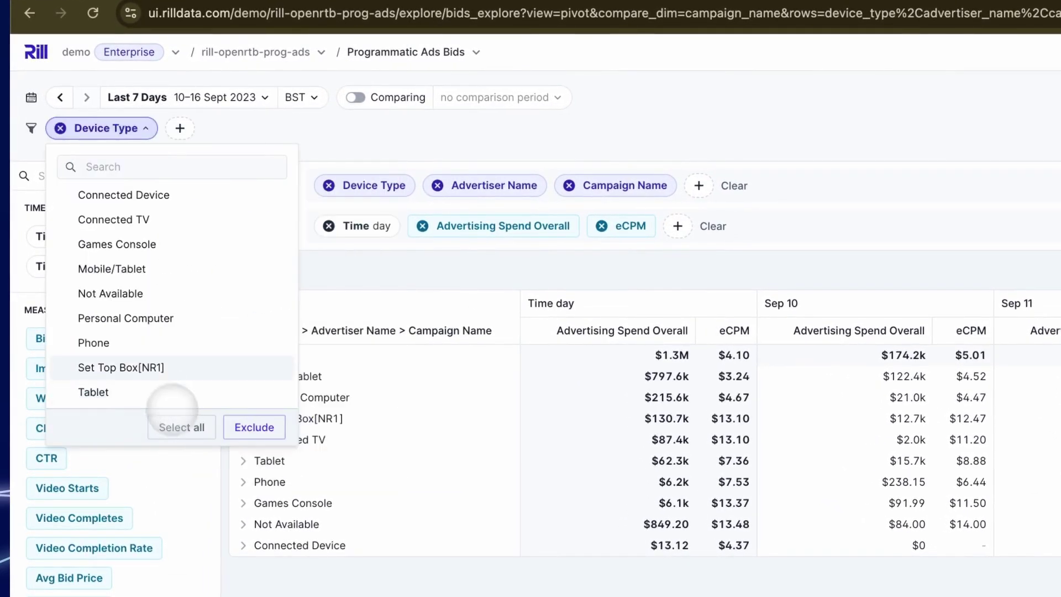
{"action": "left_click", "coordinate": [144, 368]}
Limit the time range to Last 24 Hours and drop the Time day column.
{"action": "left_click", "coordinate": [225, 96]}
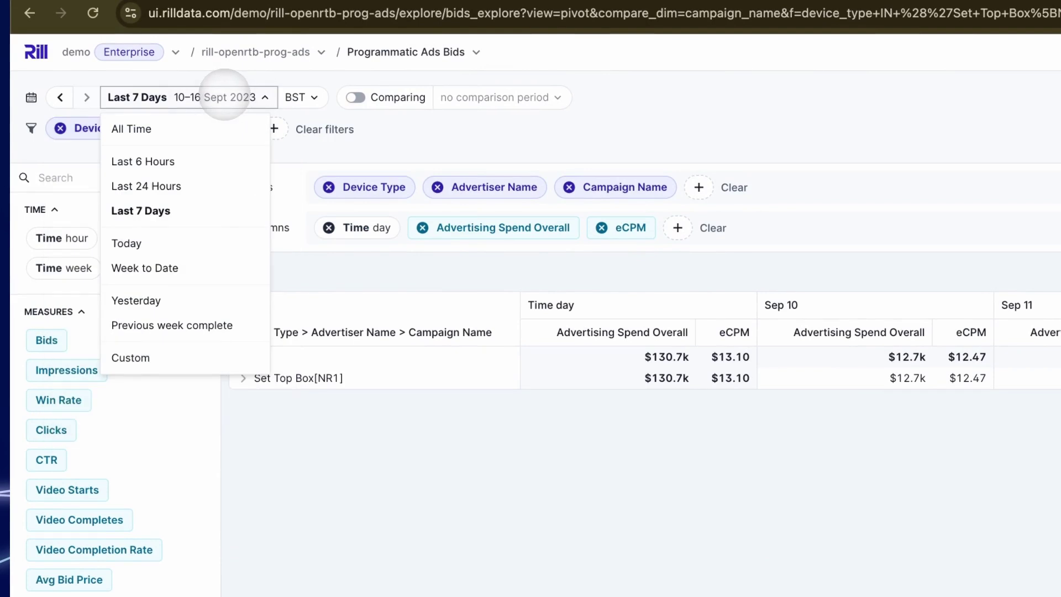
{"action": "left_click", "coordinate": [169, 183]}
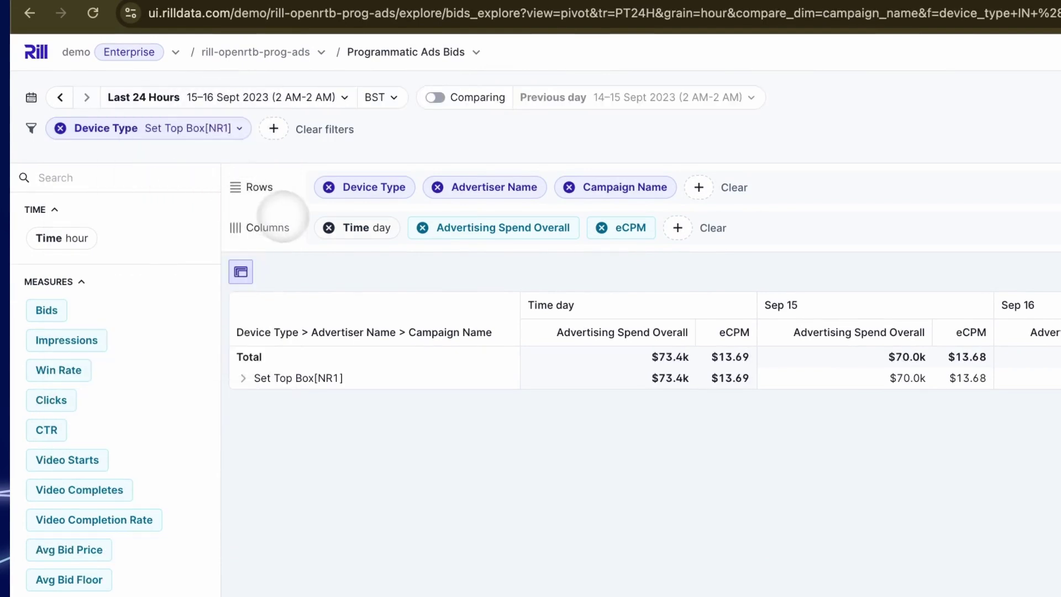
{"action": "left_click", "coordinate": [329, 228]}
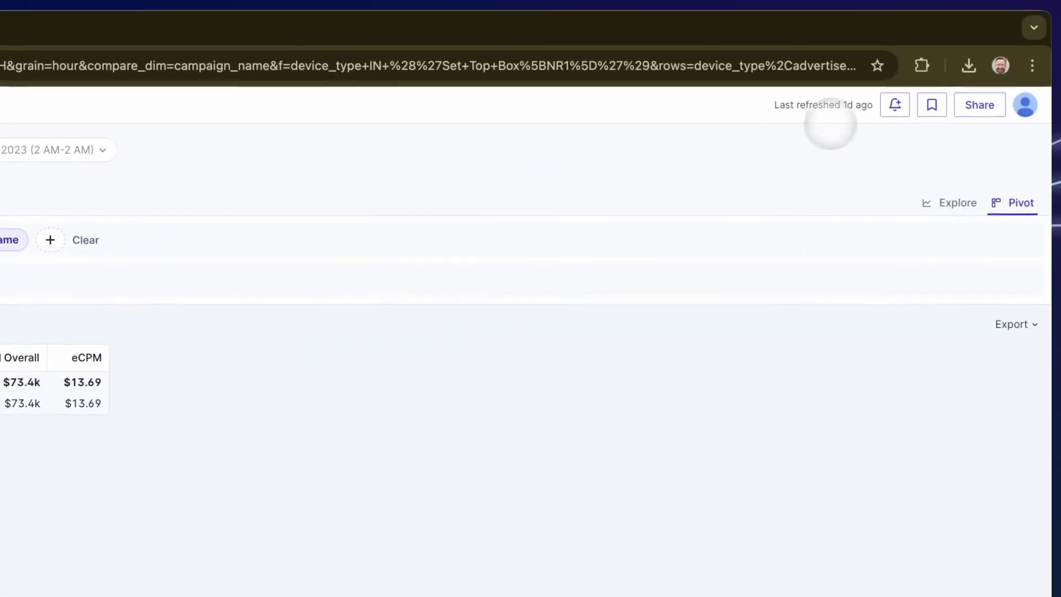
Start a new alert monitoring Advertising Spend Overall, split by Device Type.
{"action": "left_click", "coordinate": [894, 105]}
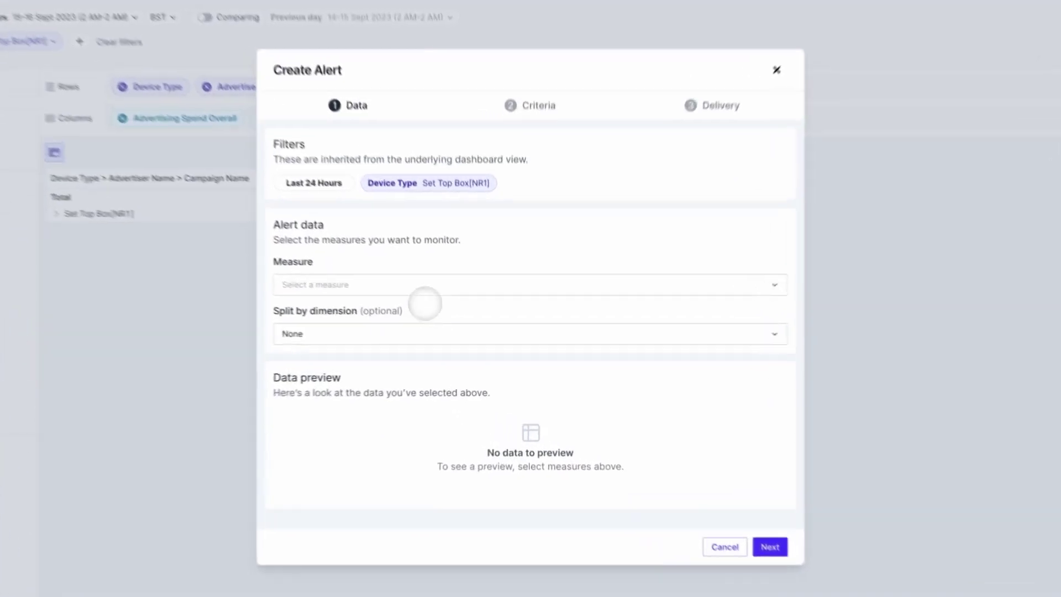
{"action": "left_click", "coordinate": [441, 304]}
{"action": "left_click", "coordinate": [414, 325]}
{"action": "left_click", "coordinate": [369, 328]}
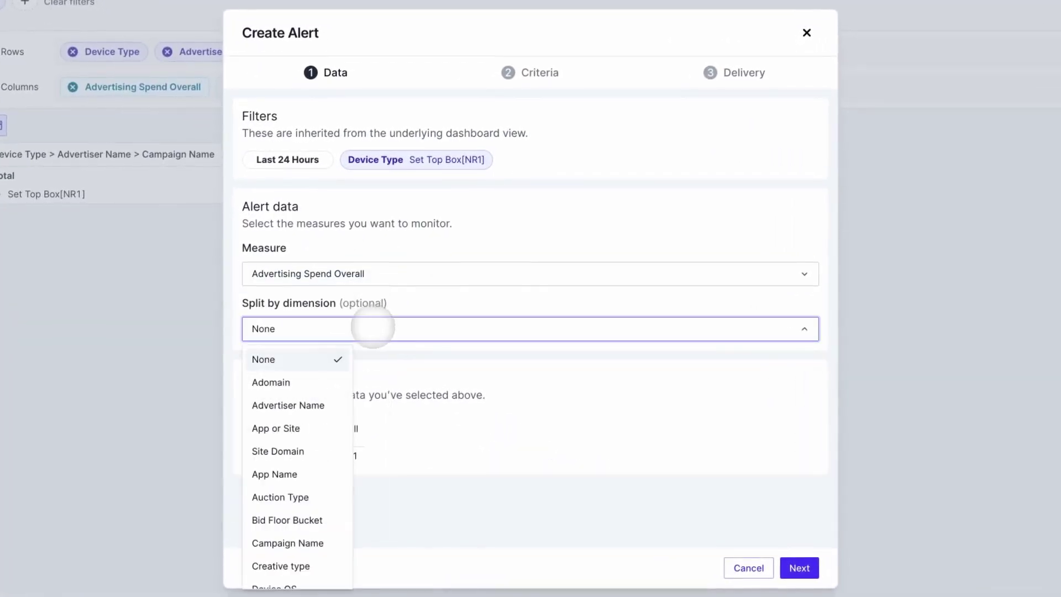
{"action": "scroll", "coordinate": [309, 475], "scroll_direction": "down", "scroll_amount": 3}
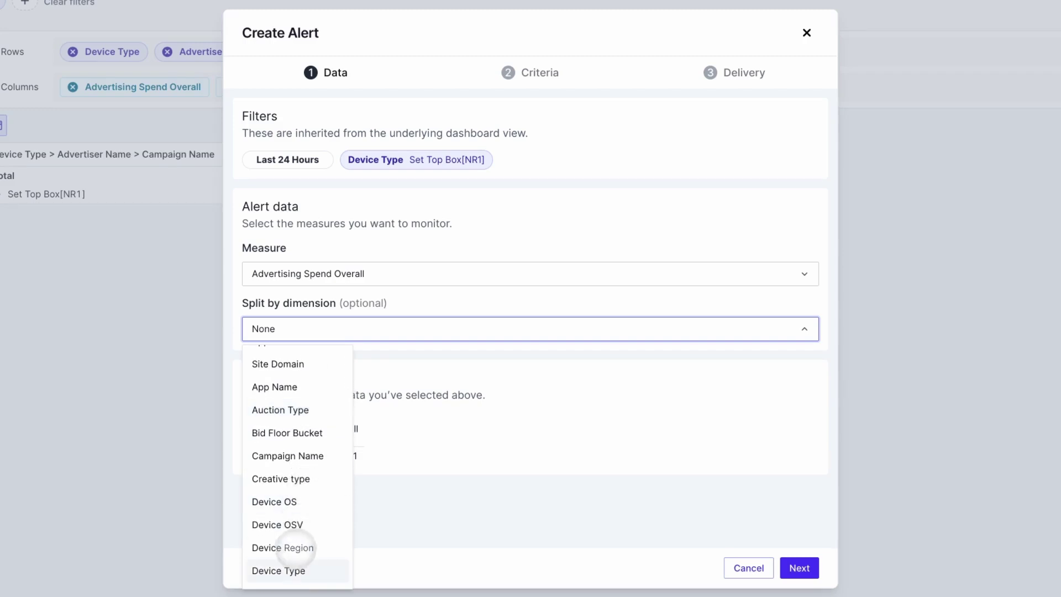
{"action": "left_click", "coordinate": [296, 567]}
Confirm the value-above-50000 criteria and email delivery settings, and create the alert.
{"action": "left_click", "coordinate": [794, 566]}
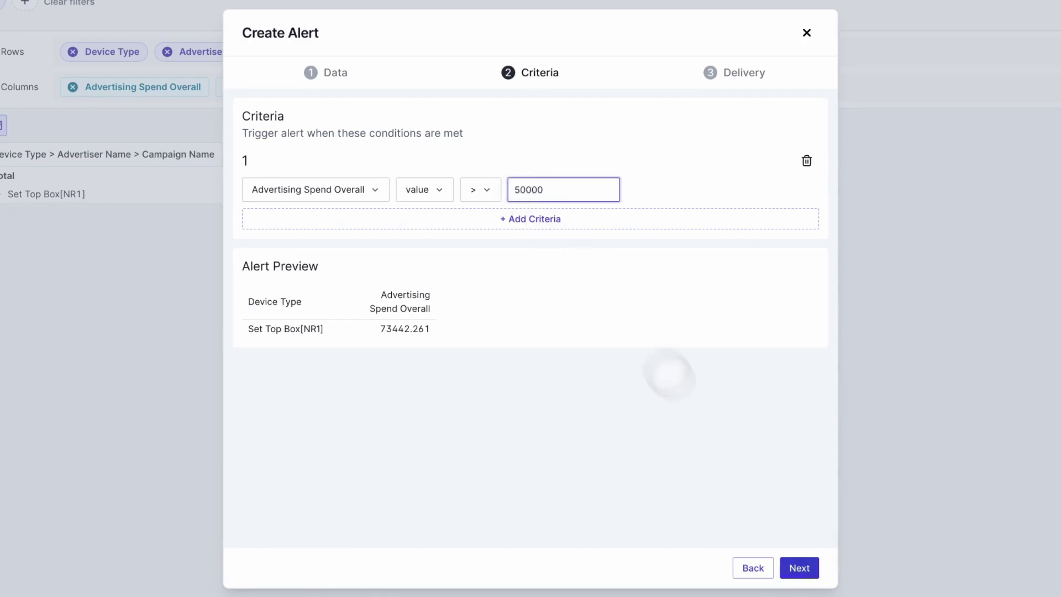
{"action": "left_click", "coordinate": [799, 568]}
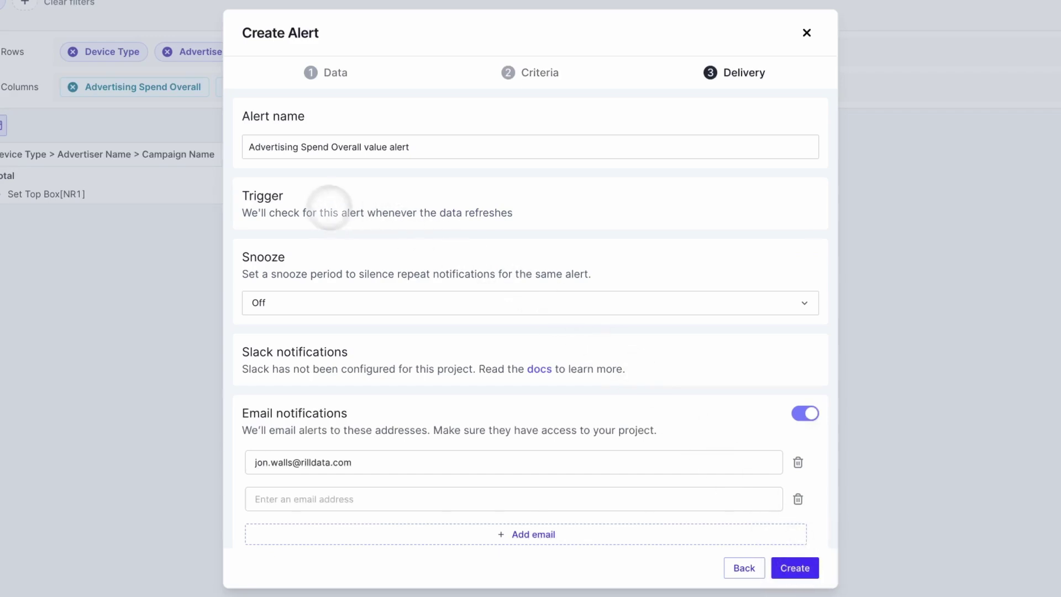
{"action": "left_click_drag", "start_coordinate": [244, 212], "coordinate": [494, 226]}
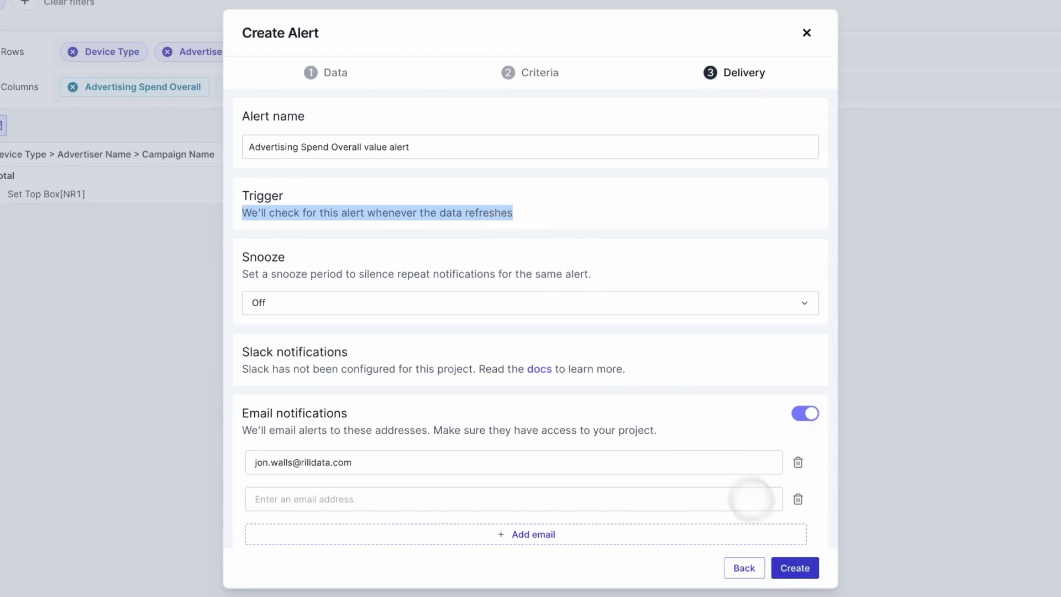
{"action": "left_click", "coordinate": [789, 563]}
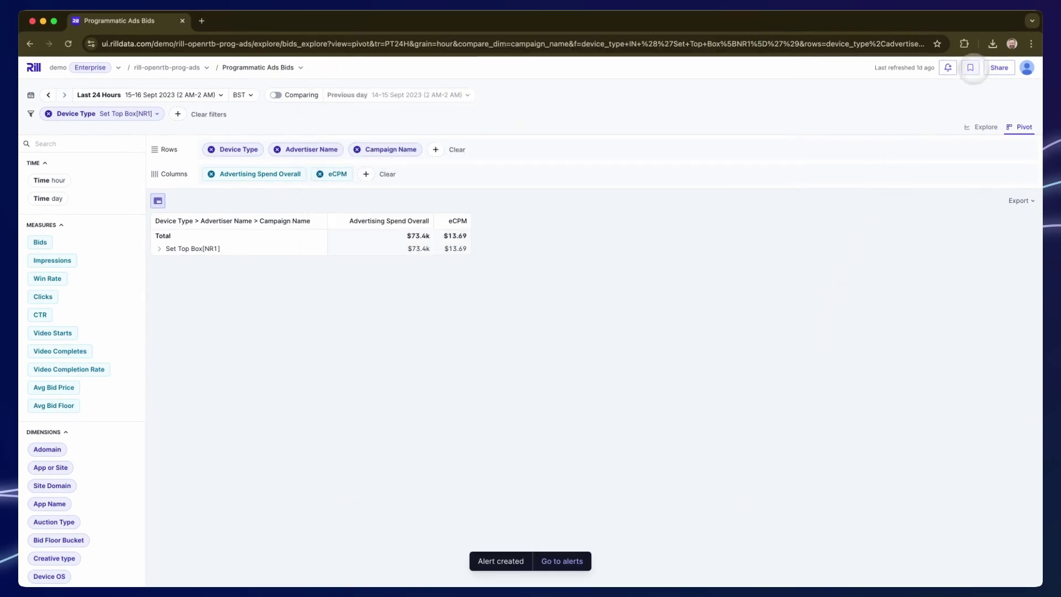
Load the saved 'Default - Last 24 hours' Explore view.
{"action": "left_click", "coordinate": [970, 68]}
{"action": "left_click", "coordinate": [876, 314]}
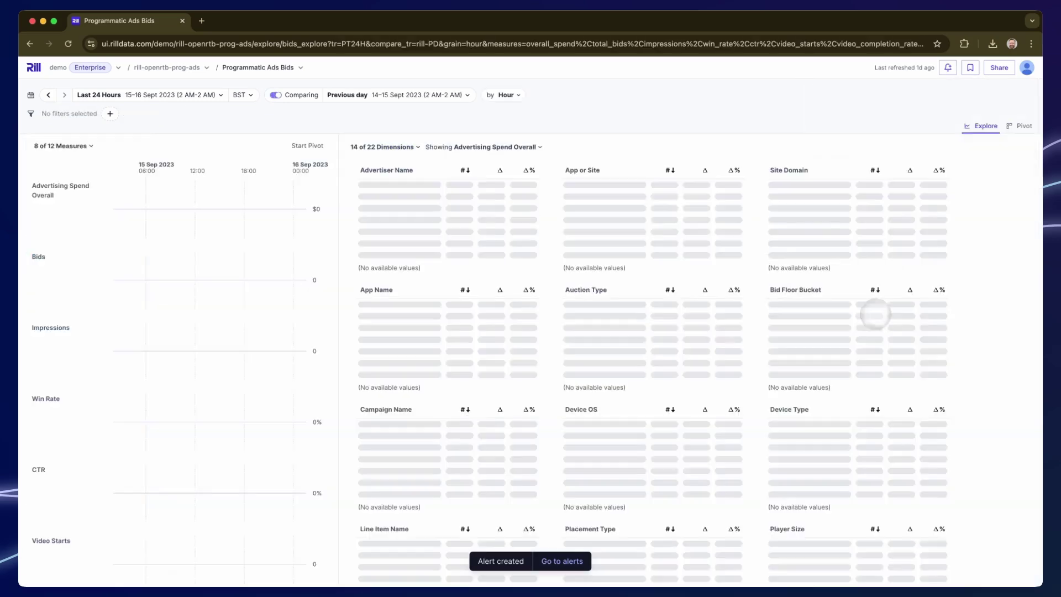